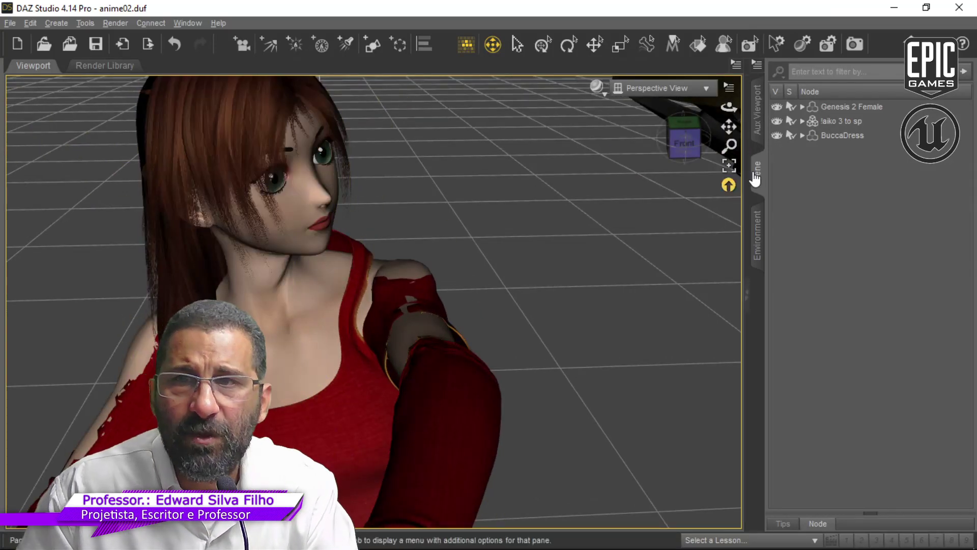
Step: Open the Parameters pane and dock it in the side pane group with Aux Viewport, Scene and Environment
click(204, 22)
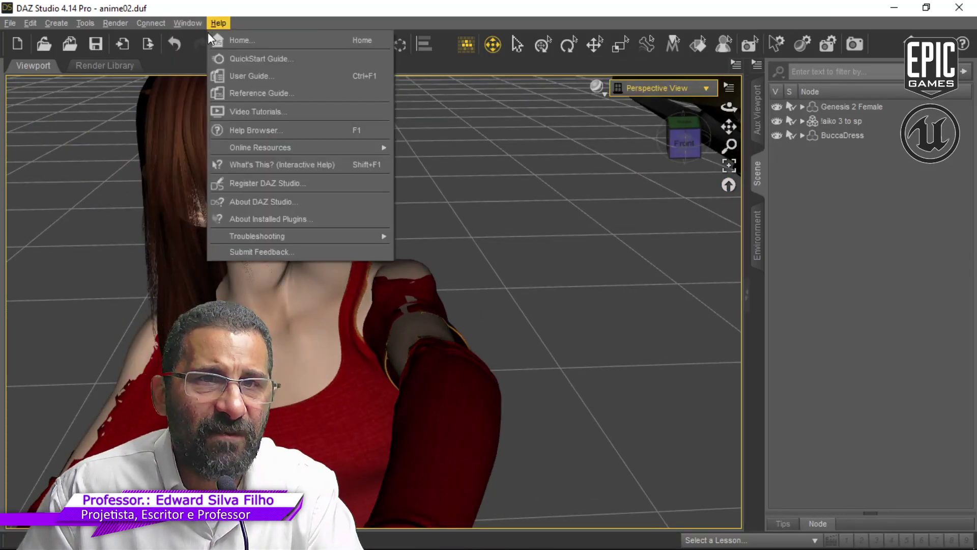
mouse_move(211, 39)
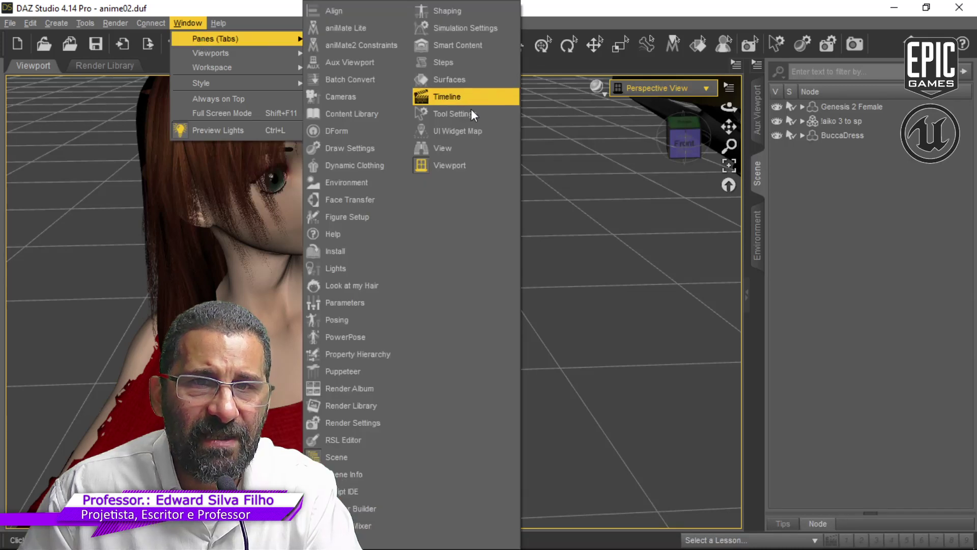
click(364, 300)
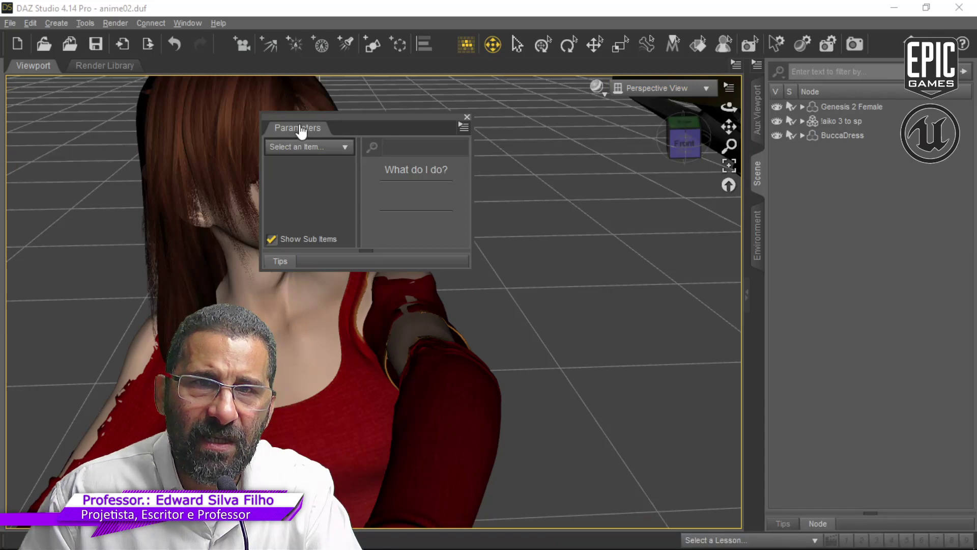
drag(764, 342, 756, 341)
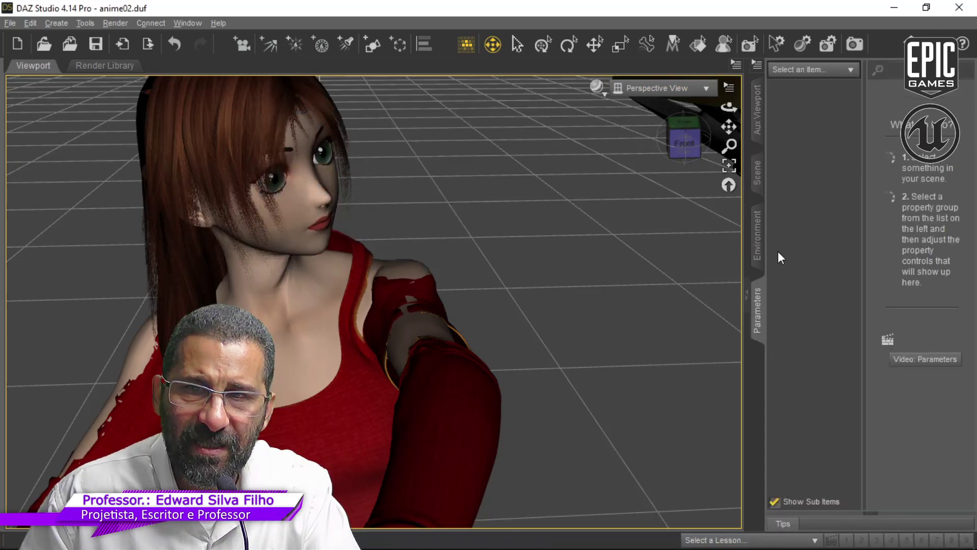
click(758, 311)
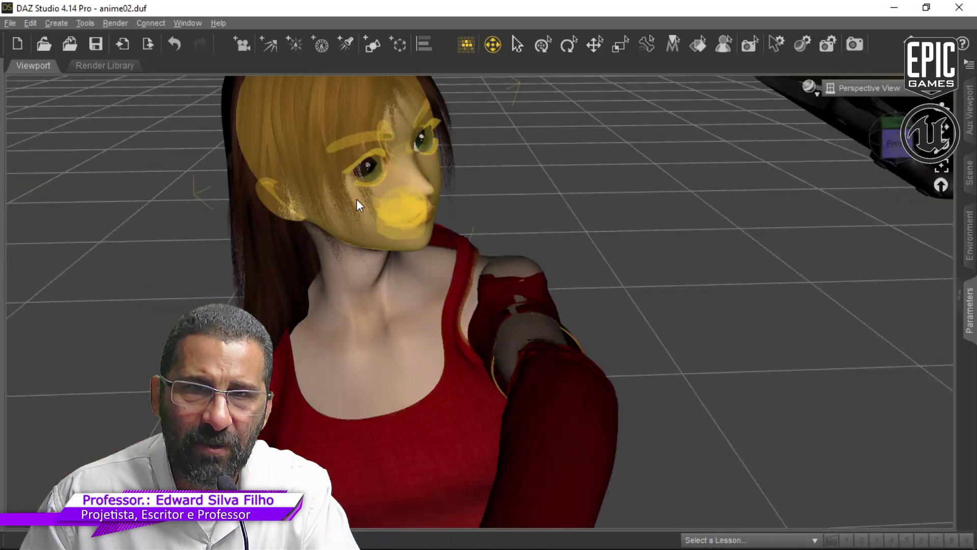
Step: Select the Head bone of the !aiko 3 to sp figure and display its Morphs parameters
click(399, 206)
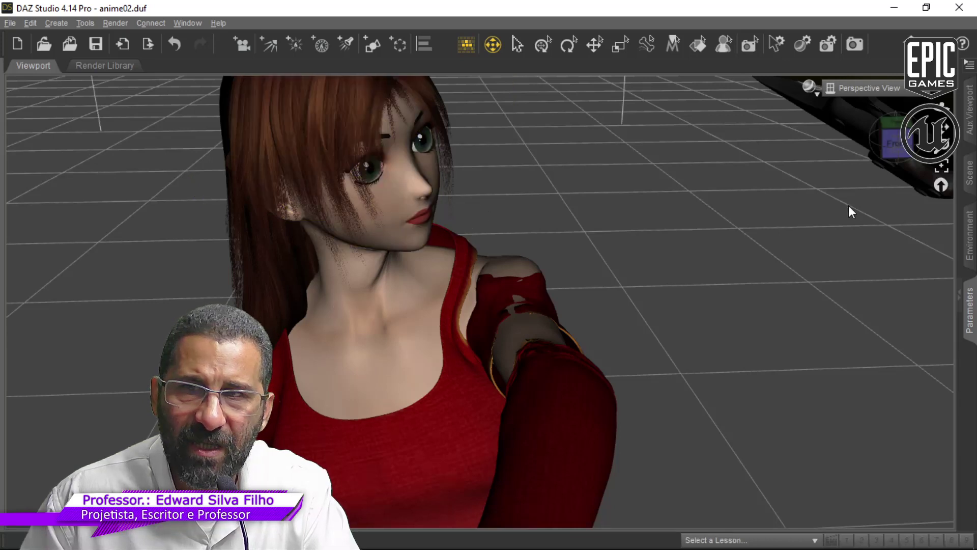
click(971, 183)
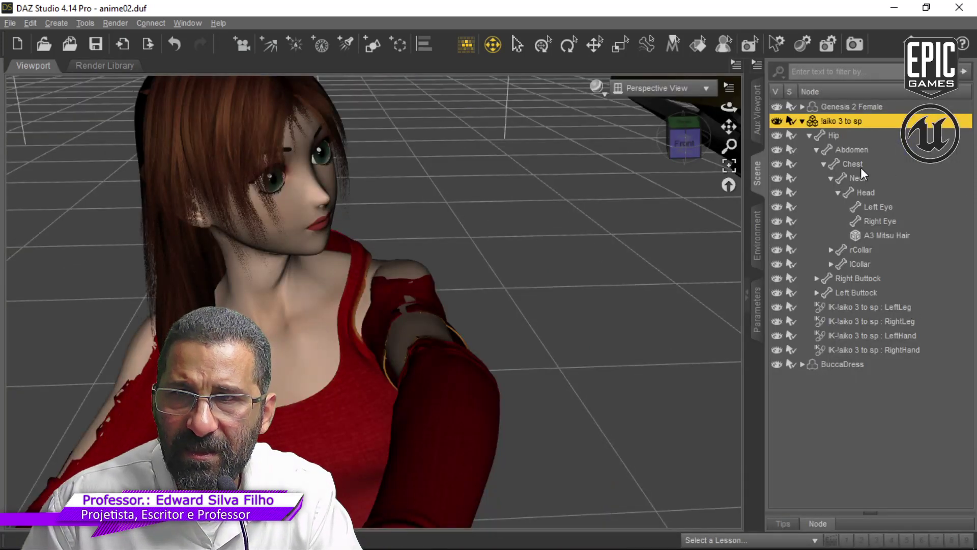
click(865, 192)
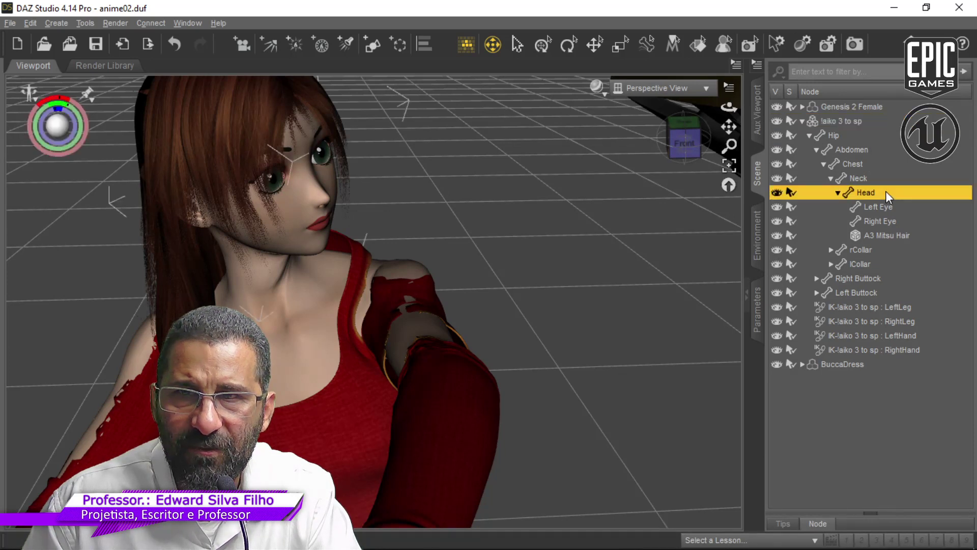
click(758, 305)
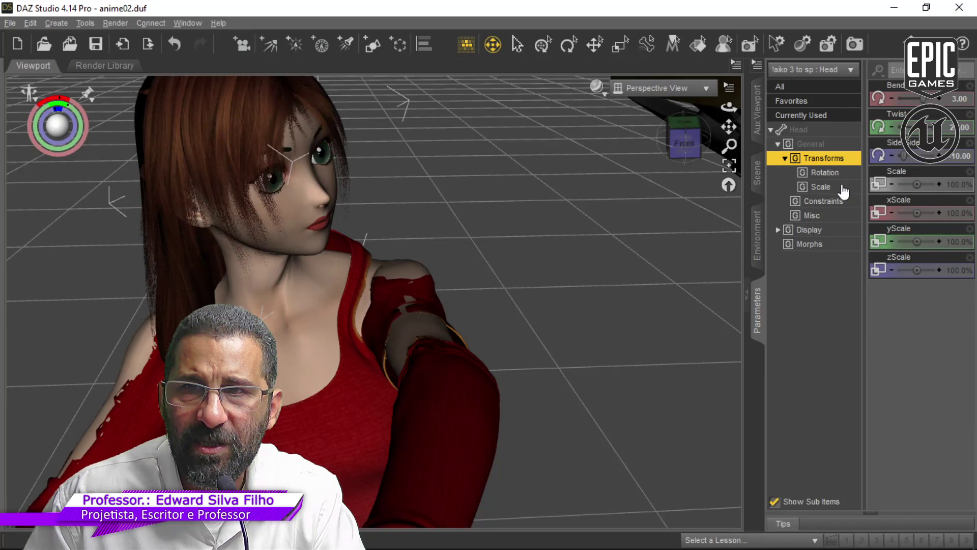
click(836, 246)
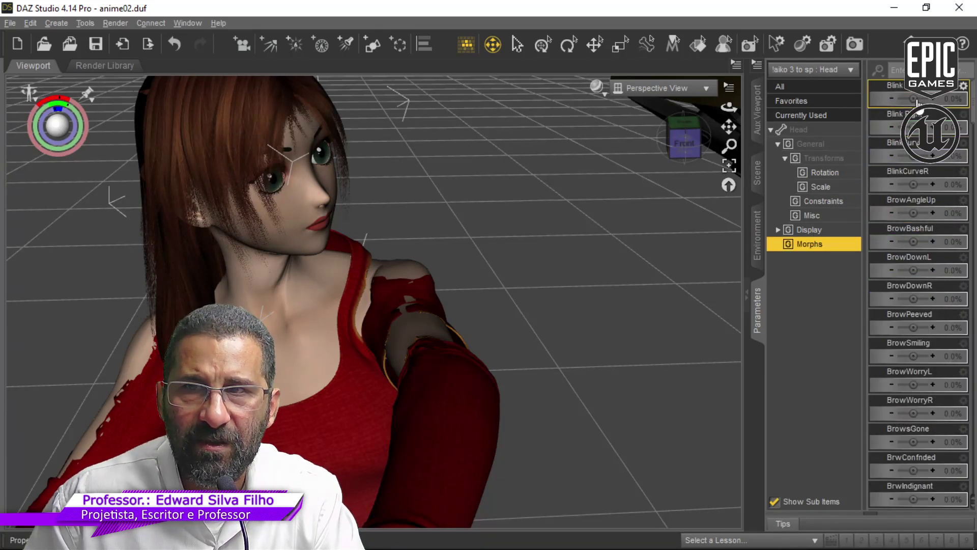
Step: Try the left-eye Blink morph at -261.8%, undo that value, leave the morph at 12.7% and bring the face into view
drag(914, 99, 905, 99)
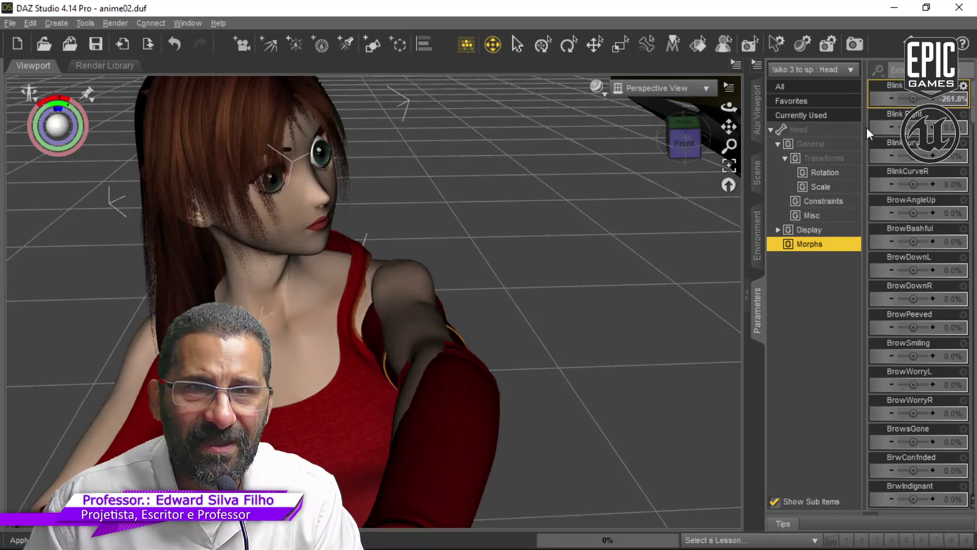
key(ctrl+z)
scroll(485, 167, down, 1)
scroll(484, 167, up, 2)
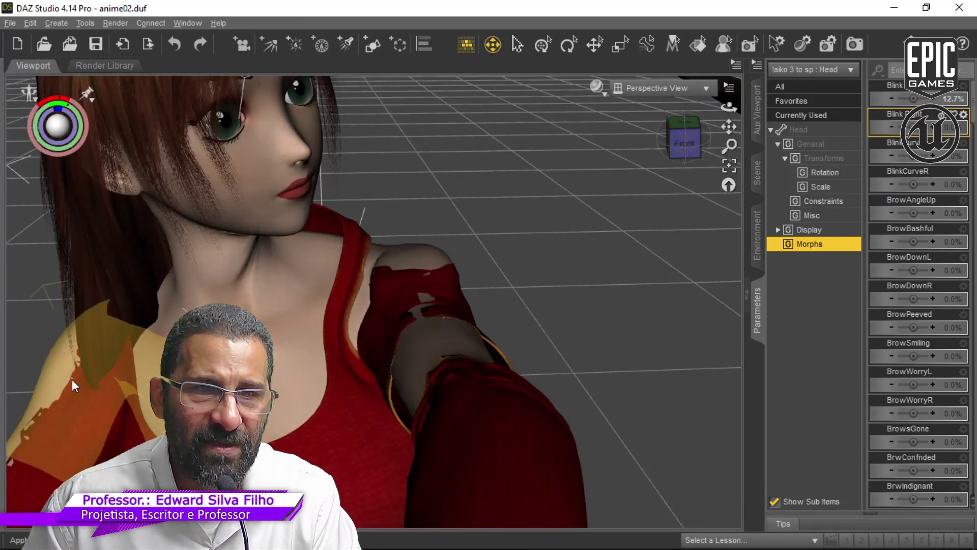
drag(721, 120, 747, 262)
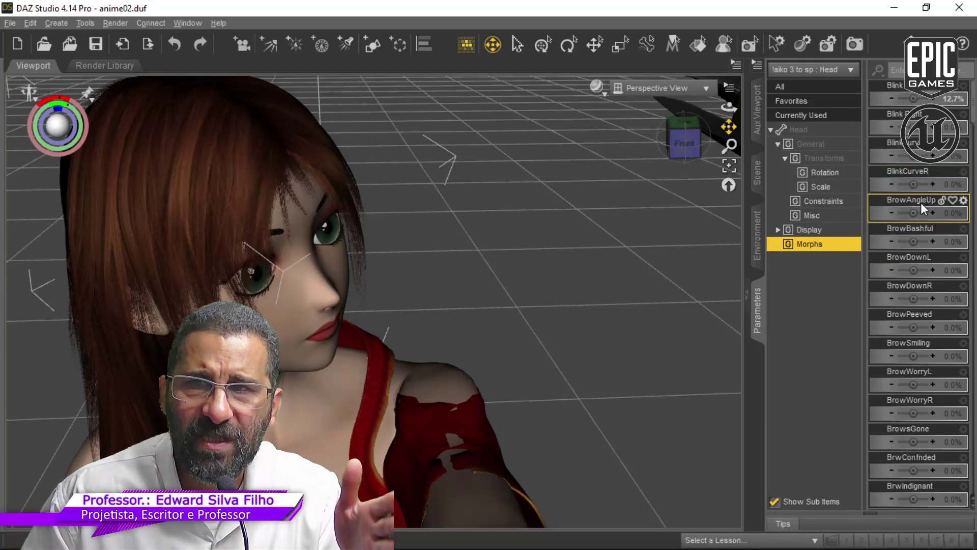
Step: Try the EyeDepth morph on the head at -153.8% and undo the change
drag(908, 185, 915, 186)
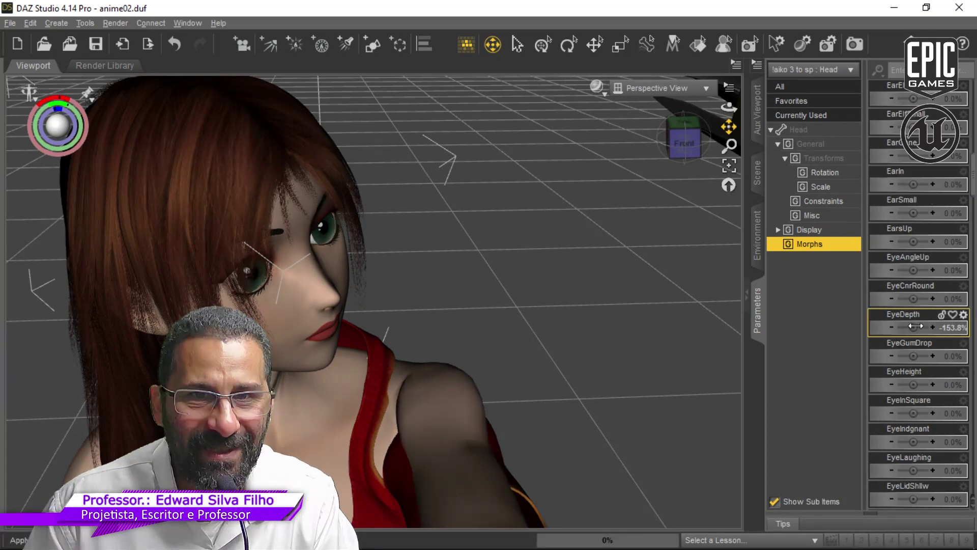
key(ctrl+z)
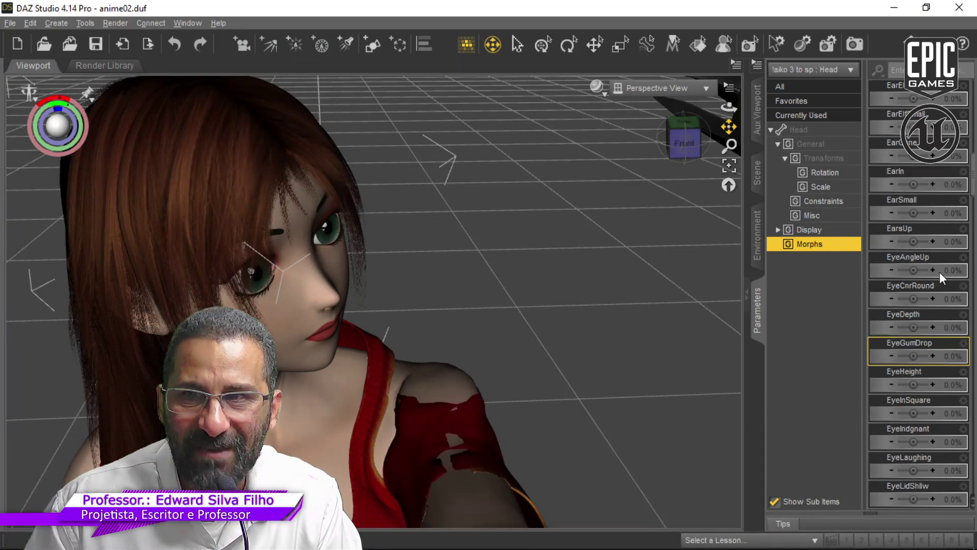
Step: Set the head's left-eye Blink morph to 32.5%, Blink Right to about 14%, BlinkCurveR to 34.1% and BrowAngleUp to -208.7%
scroll(942, 270, up, 5)
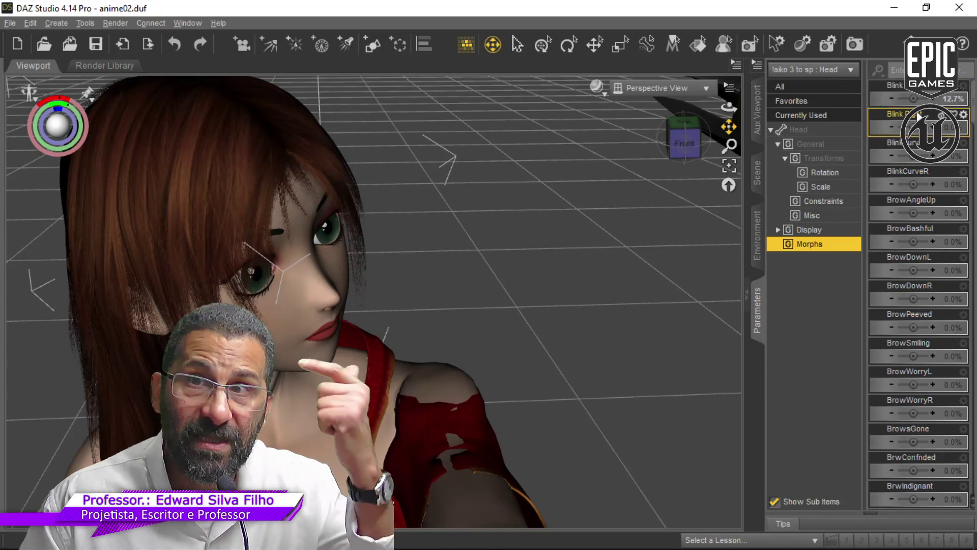
mouse_move(915, 98)
mouse_down()
mouse_move(906, 99)
mouse_move(922, 100)
mouse_up()
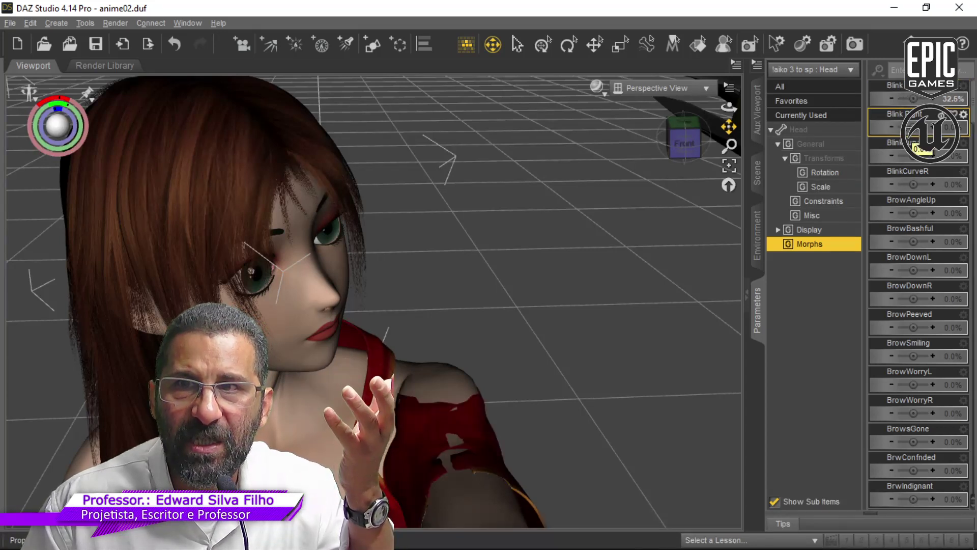
drag(914, 127, 921, 127)
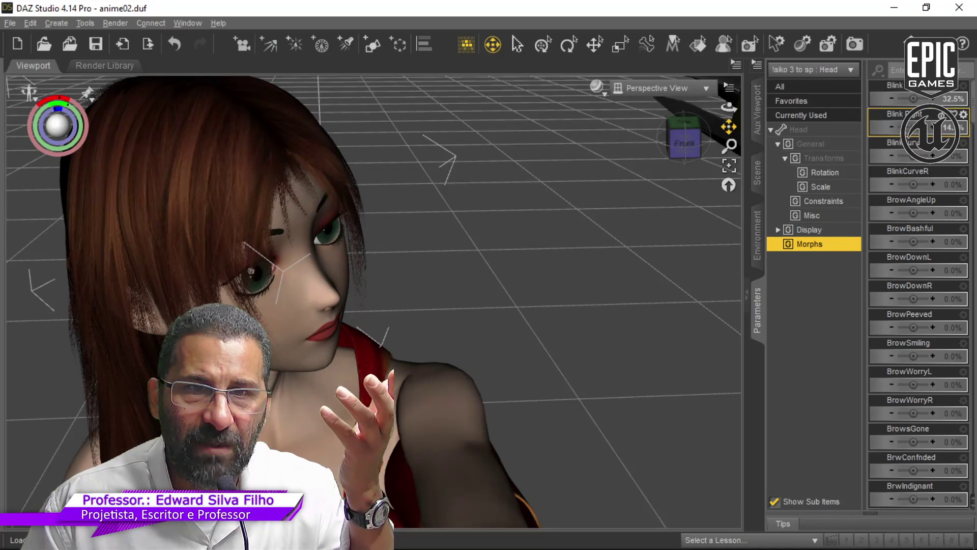
drag(914, 185, 920, 184)
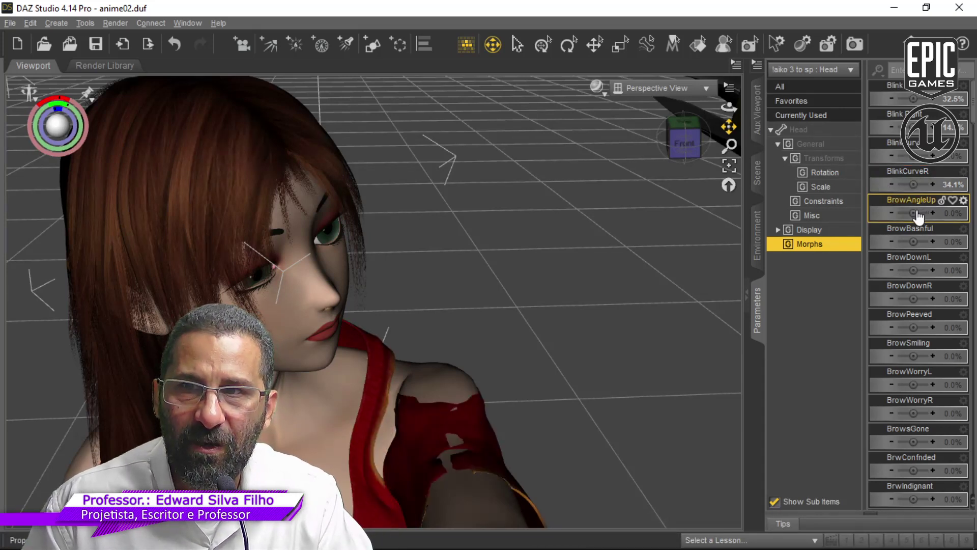
drag(913, 212, 906, 213)
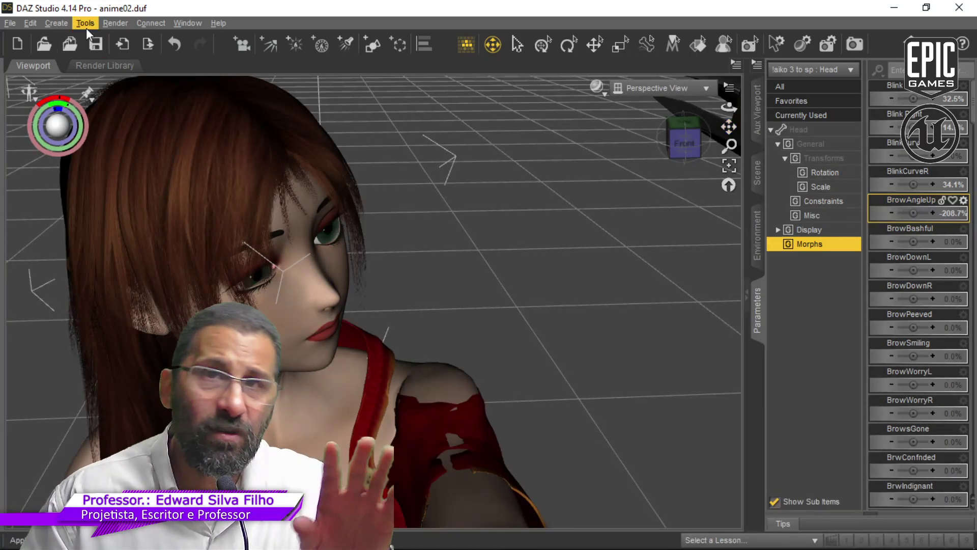
Step: Open the Timeline pane and move the floating pane lower over the viewport
click(176, 23)
mouse_move(260, 44)
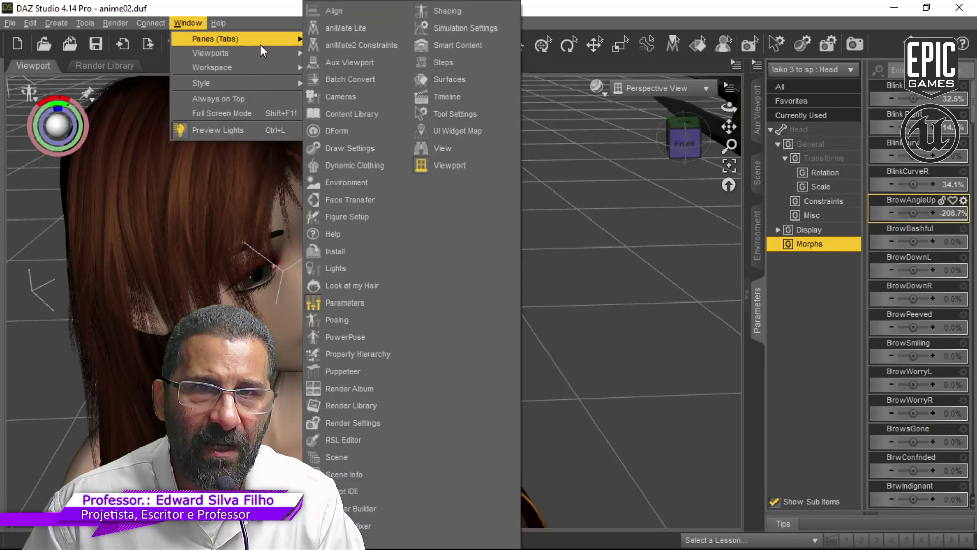
click(447, 97)
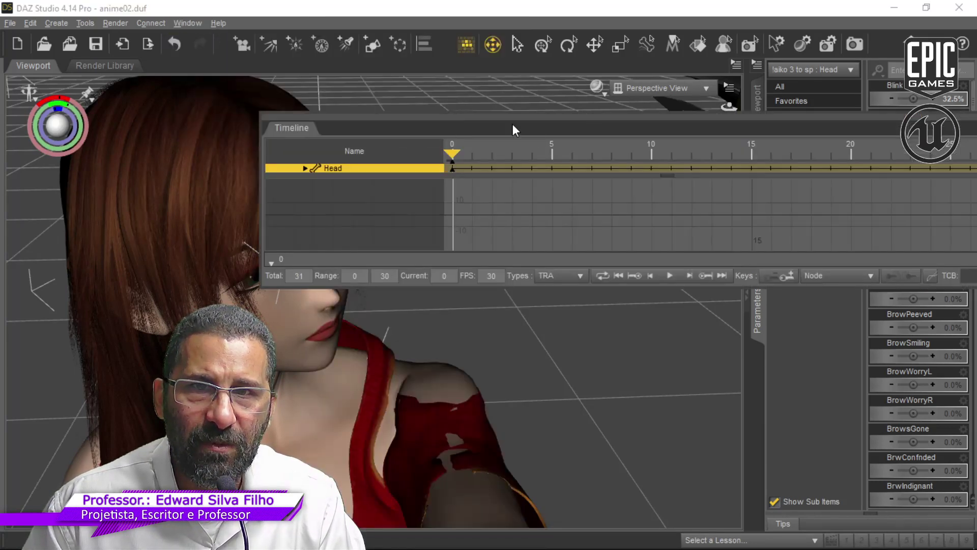
drag(513, 127, 319, 323)
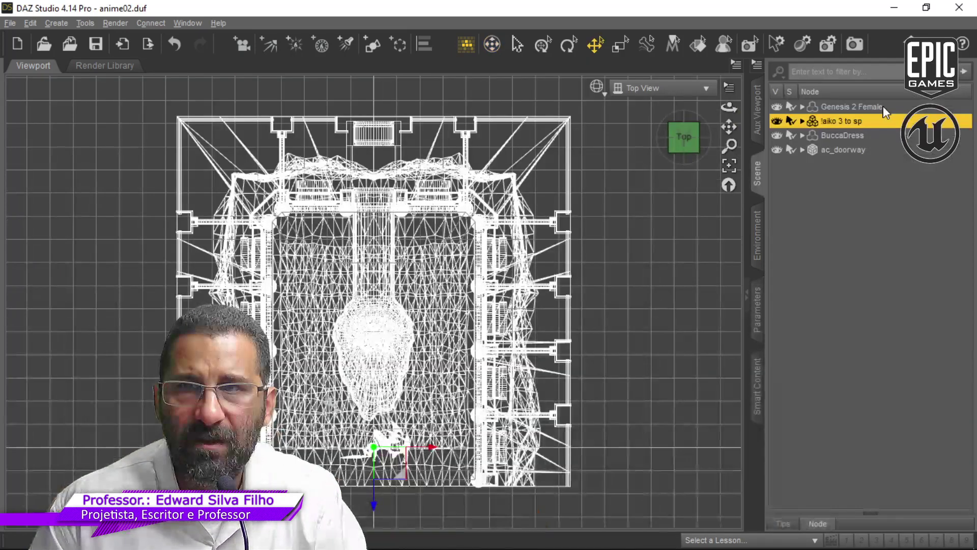
Step: Select Genesis 2 Female together with !aiko 3 to sp, try translating them in Z and X onto the large teardrop-shaped mesh, and undo the move
click(884, 107)
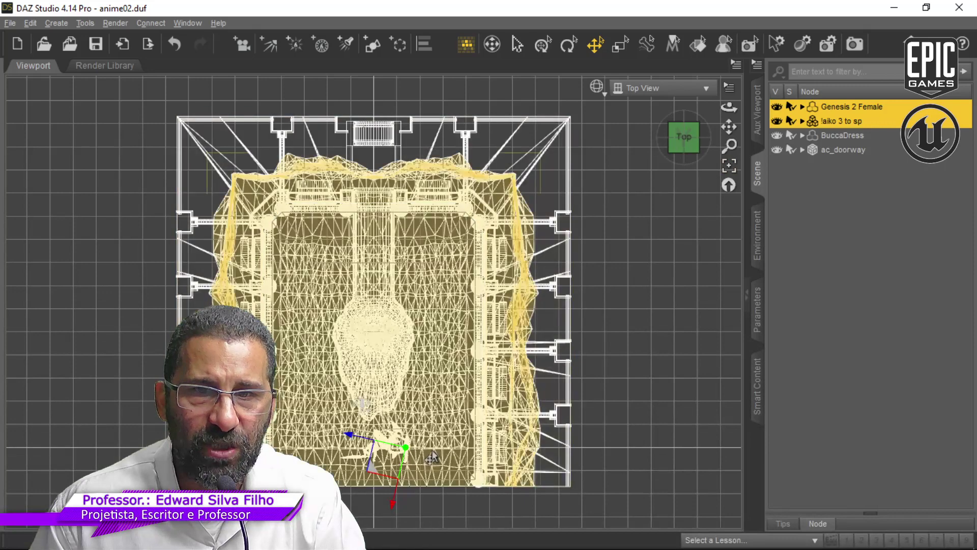
click(729, 170)
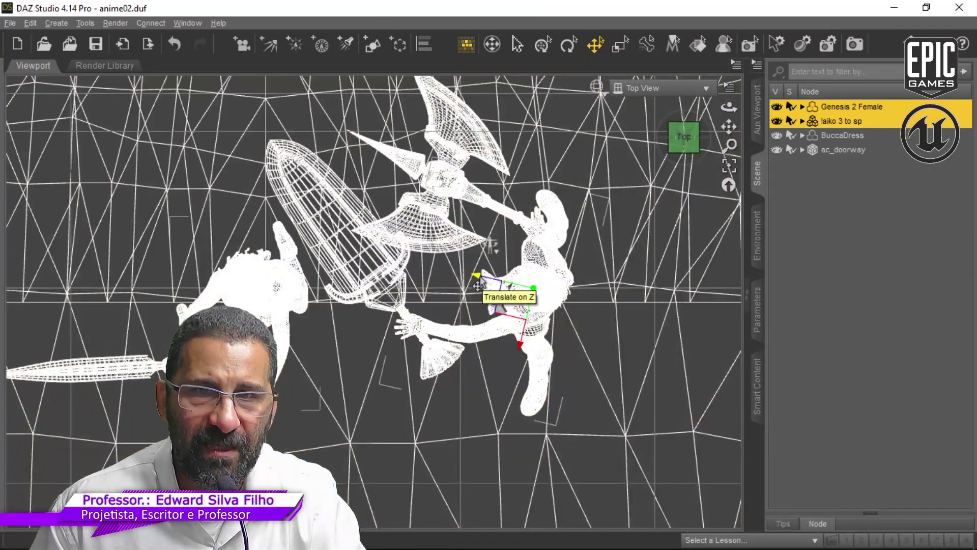
scroll(480, 278, down, 2)
scroll(479, 277, up, 3)
scroll(476, 276, down, 5)
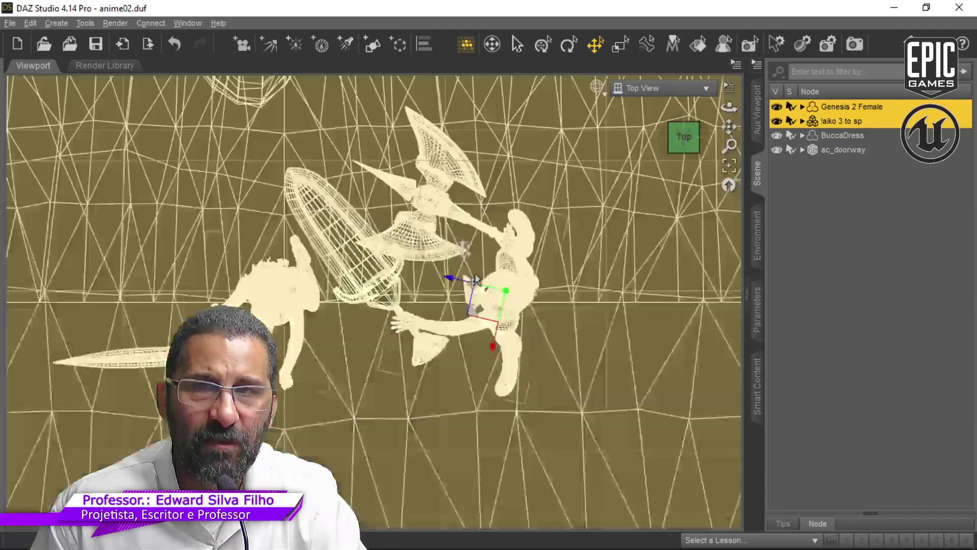
scroll(475, 279, down, 5)
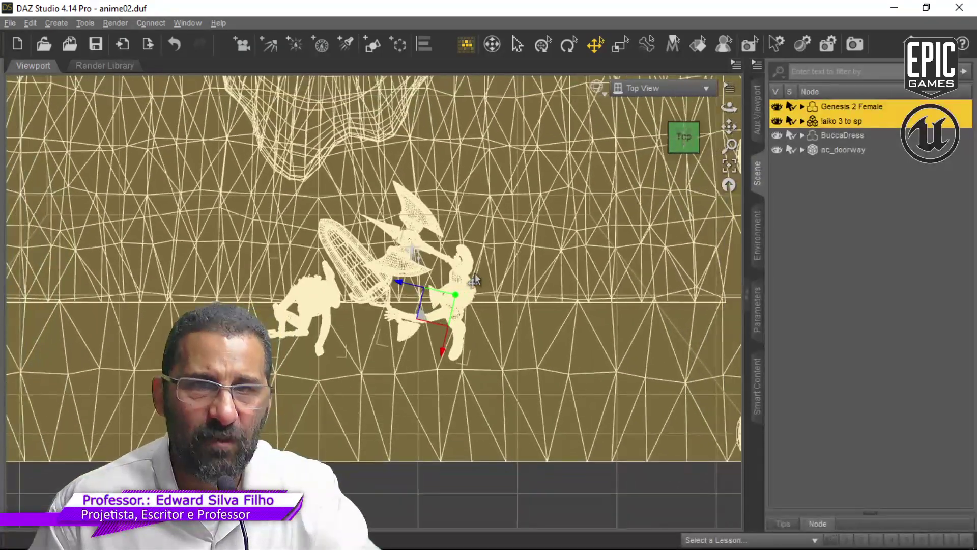
scroll(475, 278, down, 5)
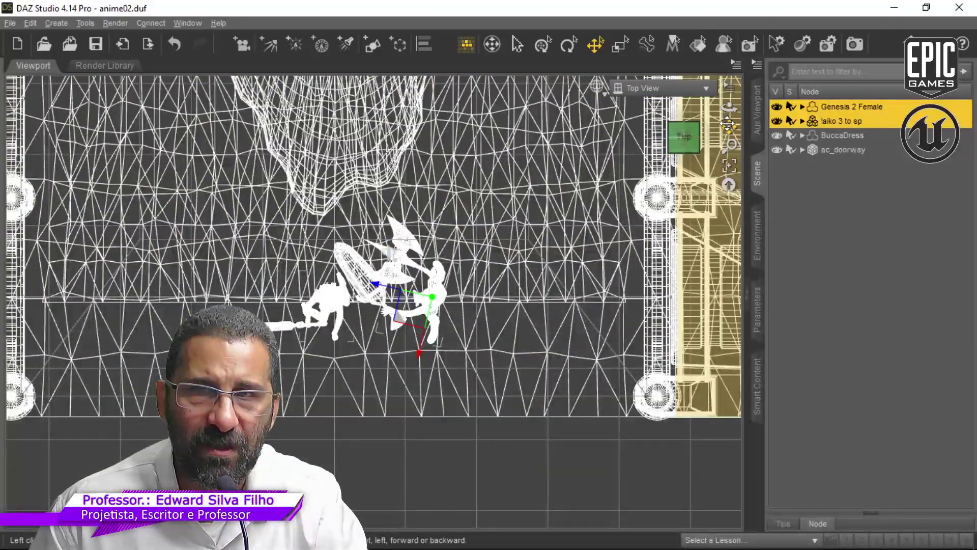
drag(728, 124, 743, 233)
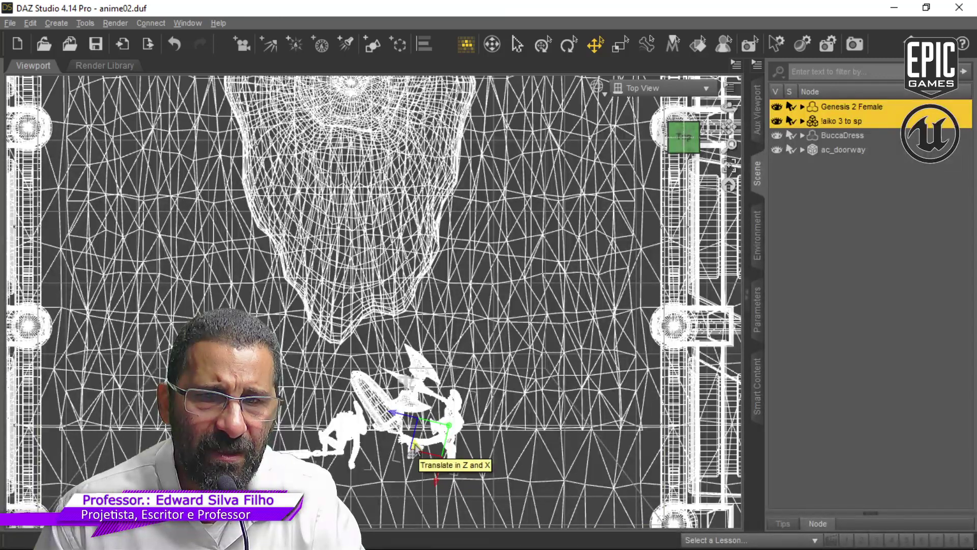
drag(414, 447, 377, 308)
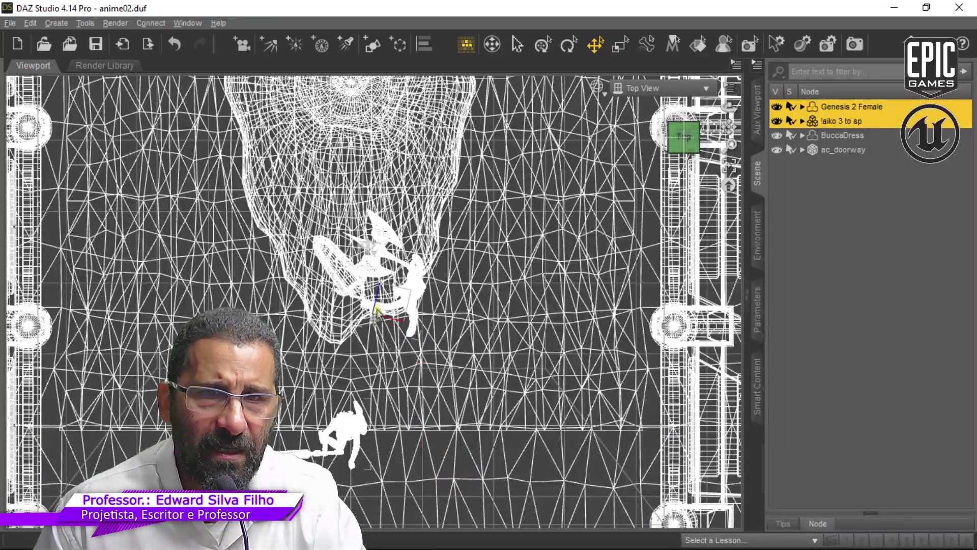
key(ctrl+z)
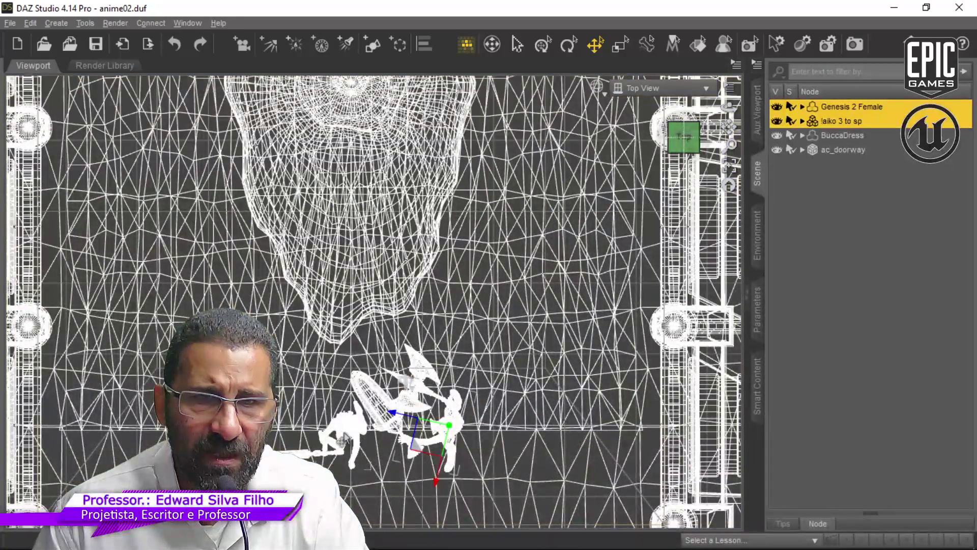
ctrl+click(344, 433)
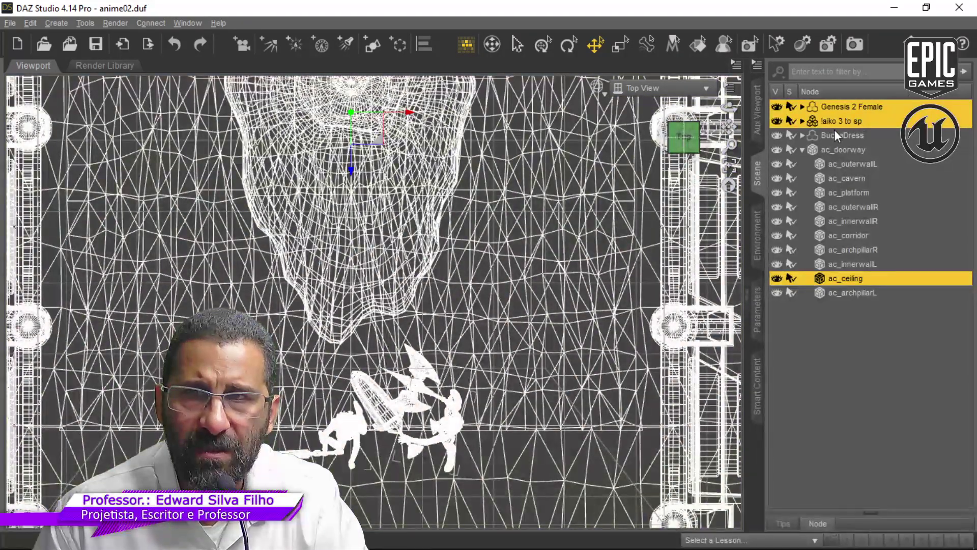
click(835, 120)
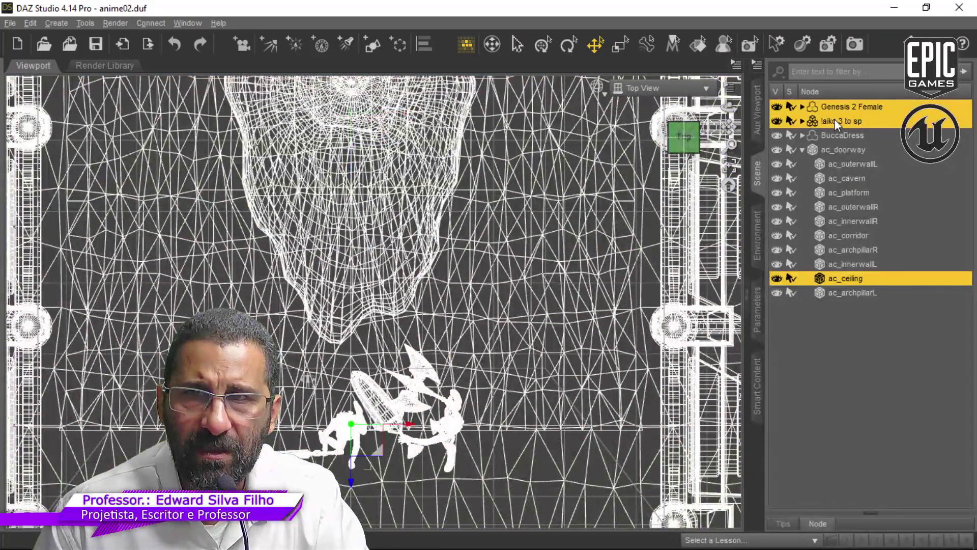
click(835, 121)
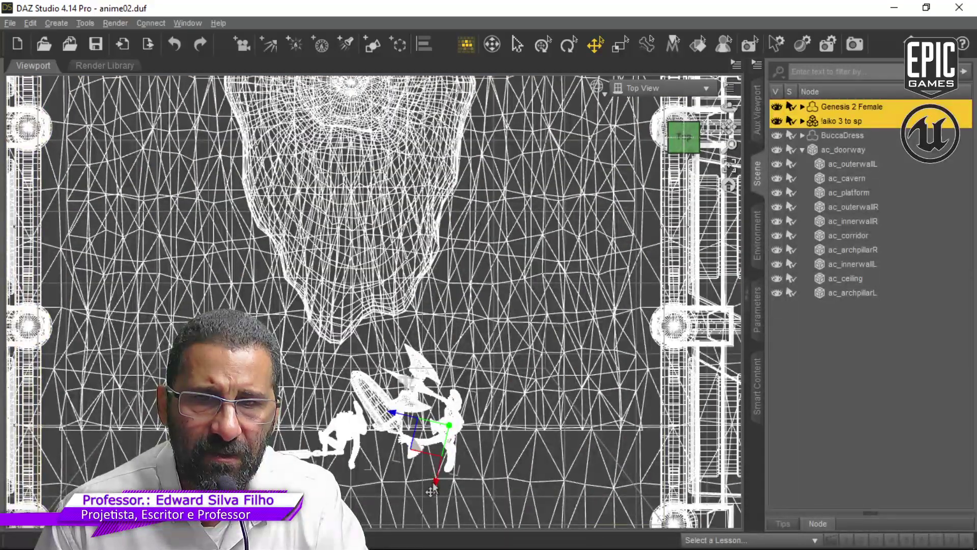
click(433, 490)
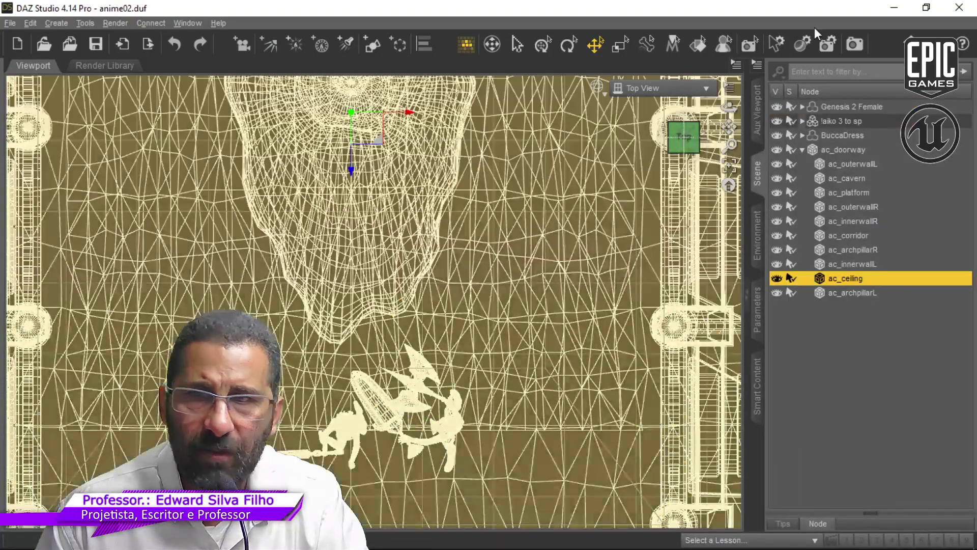
Step: Translate Genesis 2 Female and then !aiko 3 to sp onto the upper part of the large teardrop-shaped mesh in Top View
click(861, 135)
click(859, 126)
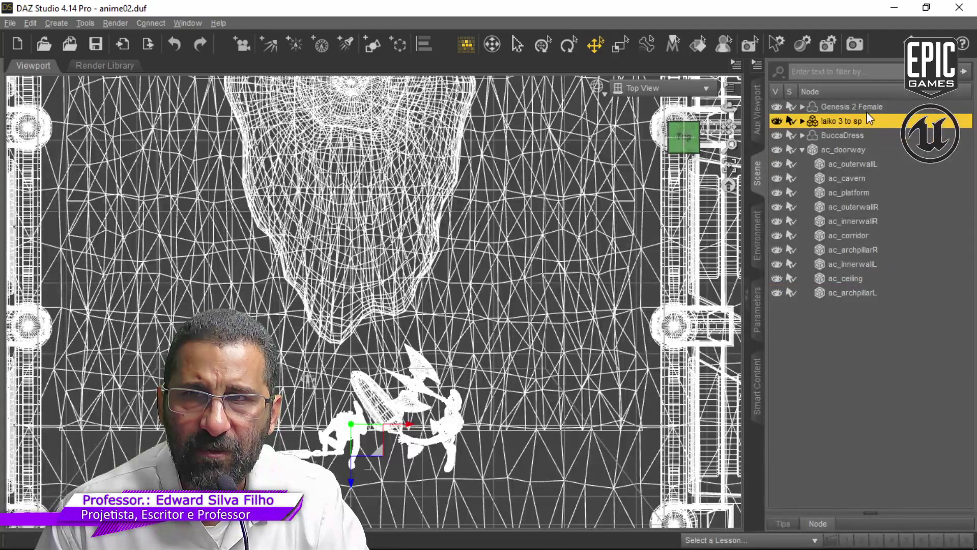
ctrl+click(867, 112)
click(803, 149)
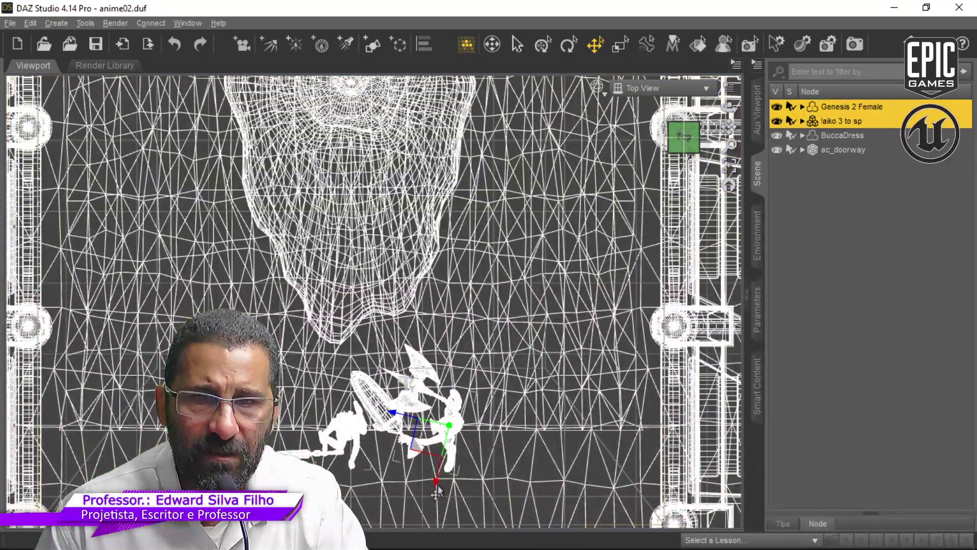
drag(433, 488, 394, 134)
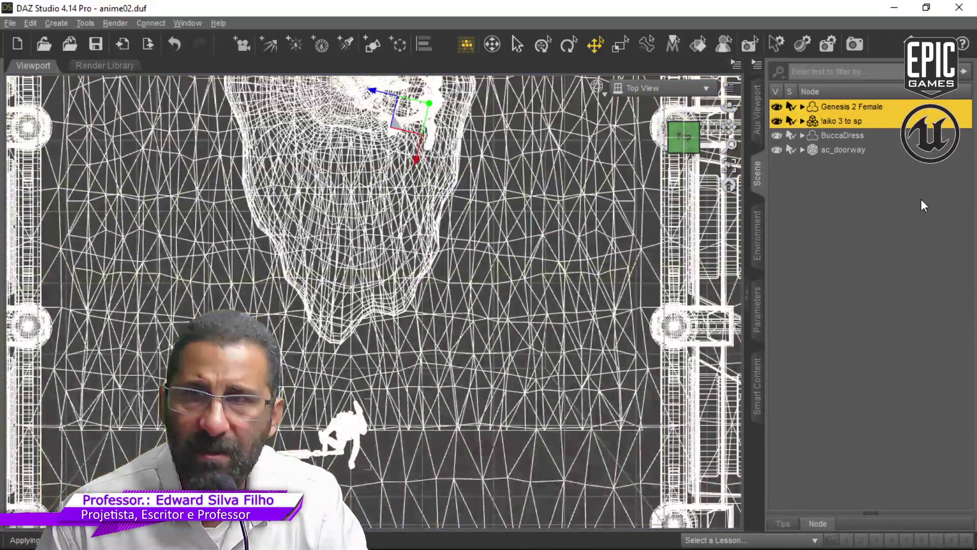
click(856, 121)
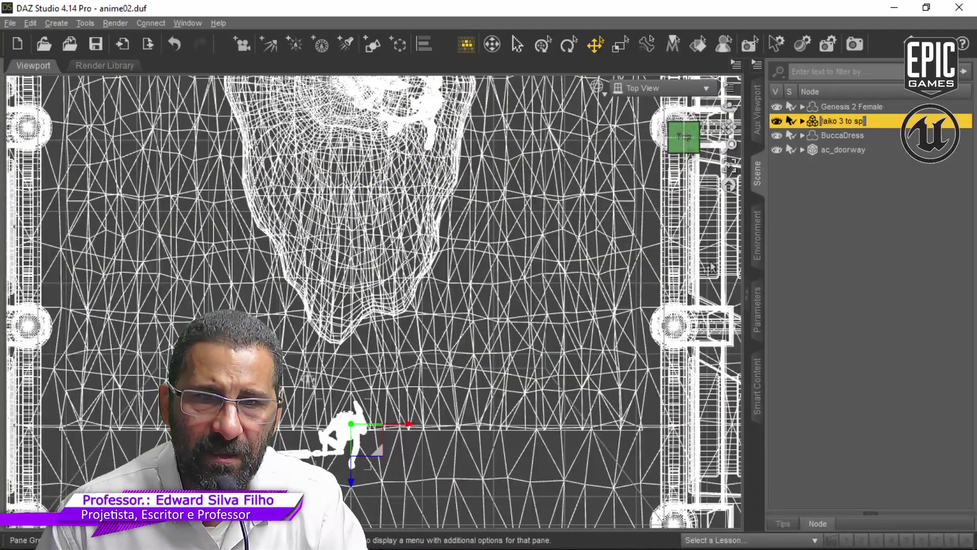
drag(378, 448, 316, 119)
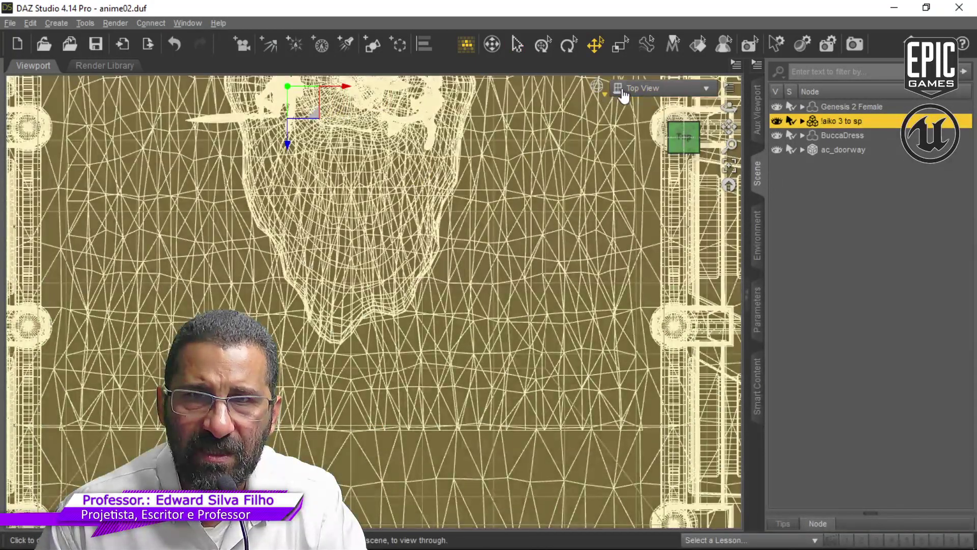
Step: Try raising Genesis 2 Female and !aiko 3 to sp together in Y from the Left View, and undo the move
click(622, 87)
click(611, 130)
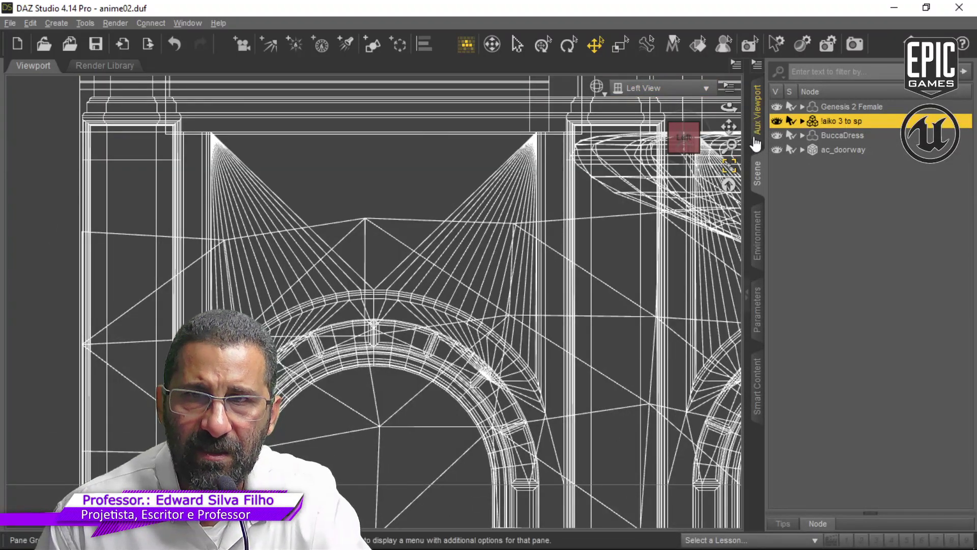
click(731, 168)
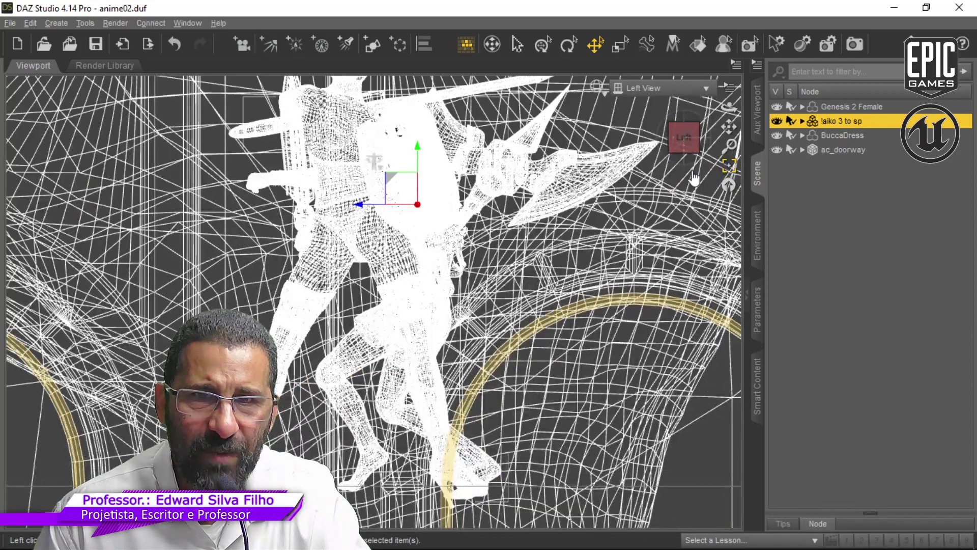
scroll(460, 181, down, 3)
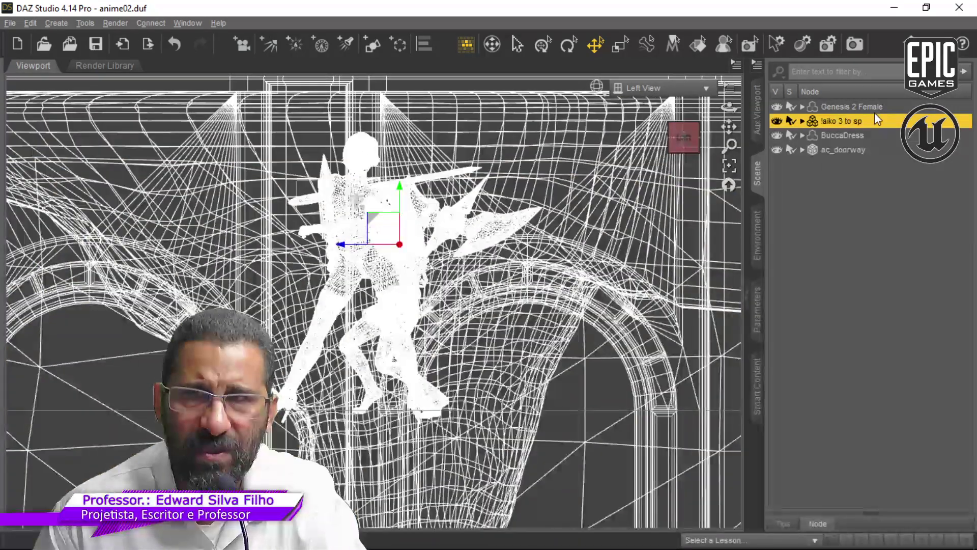
ctrl+click(875, 108)
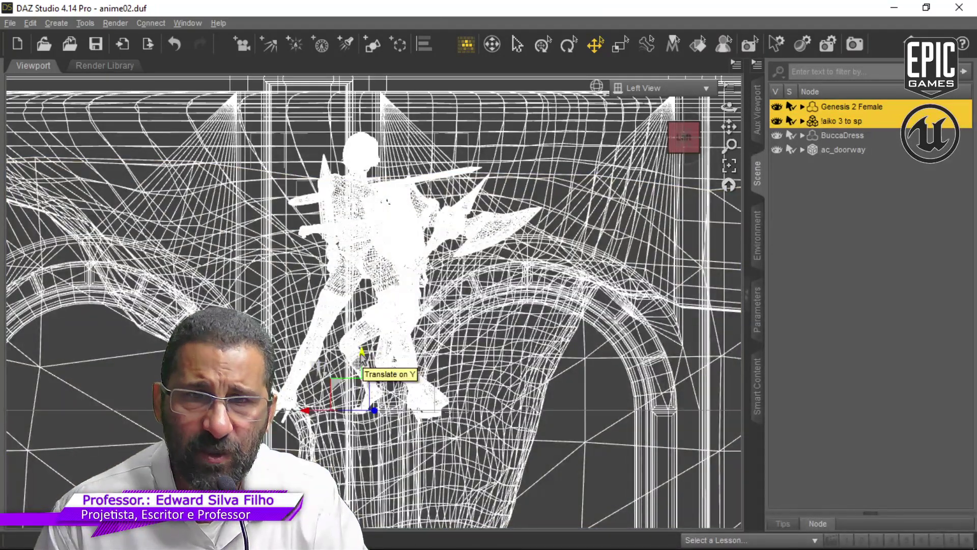
drag(362, 351, 415, 190)
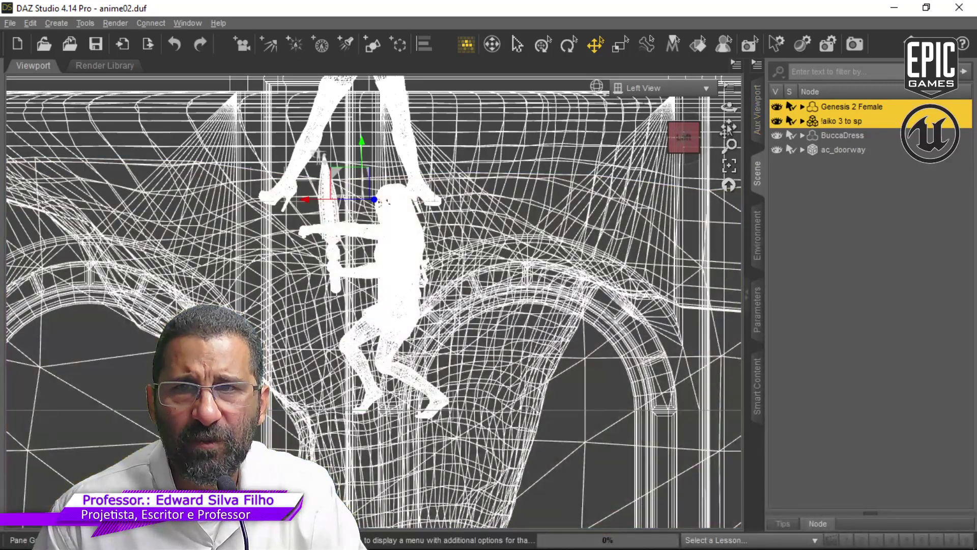
key(ctrl+z)
Step: Switch the viewport to Perspective View with the Texture Shaded draw style
click(607, 90)
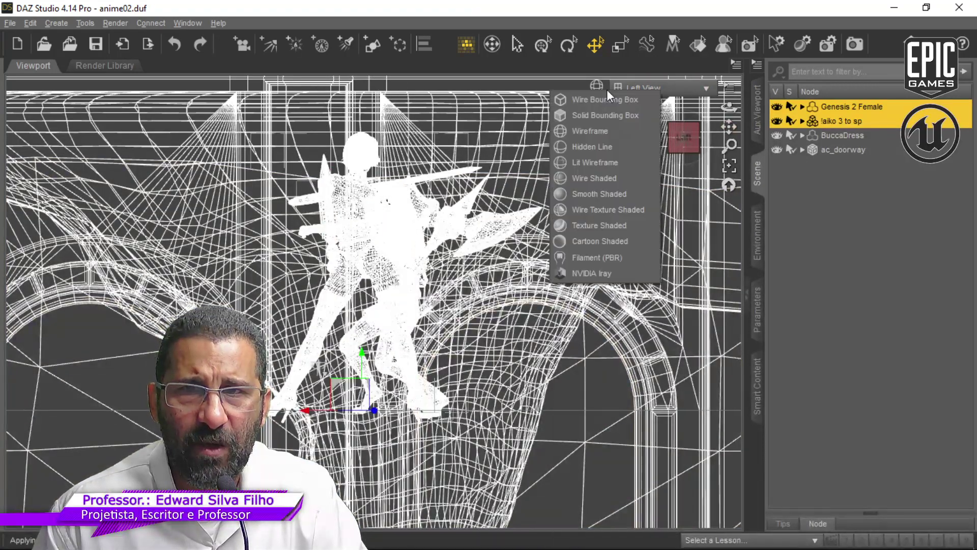
click(606, 89)
click(626, 88)
click(611, 98)
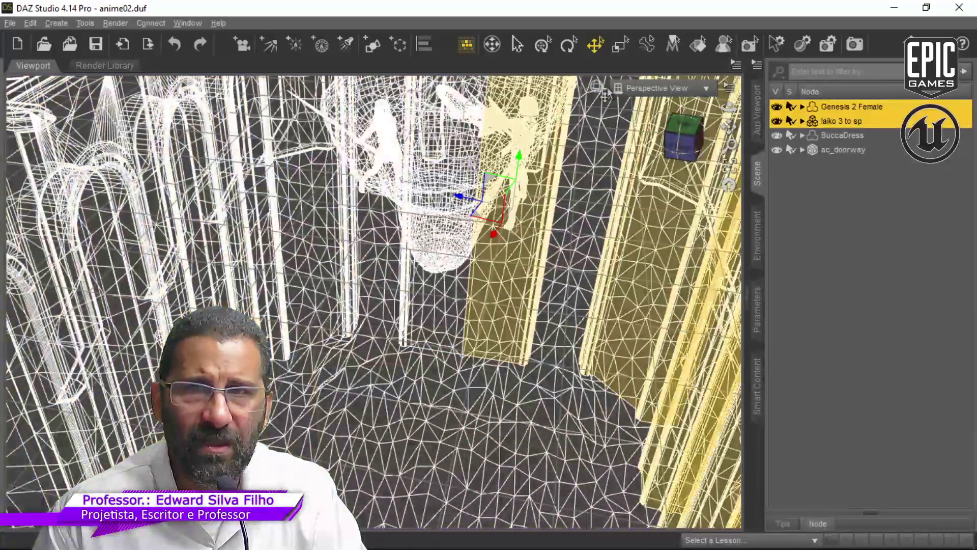
click(618, 88)
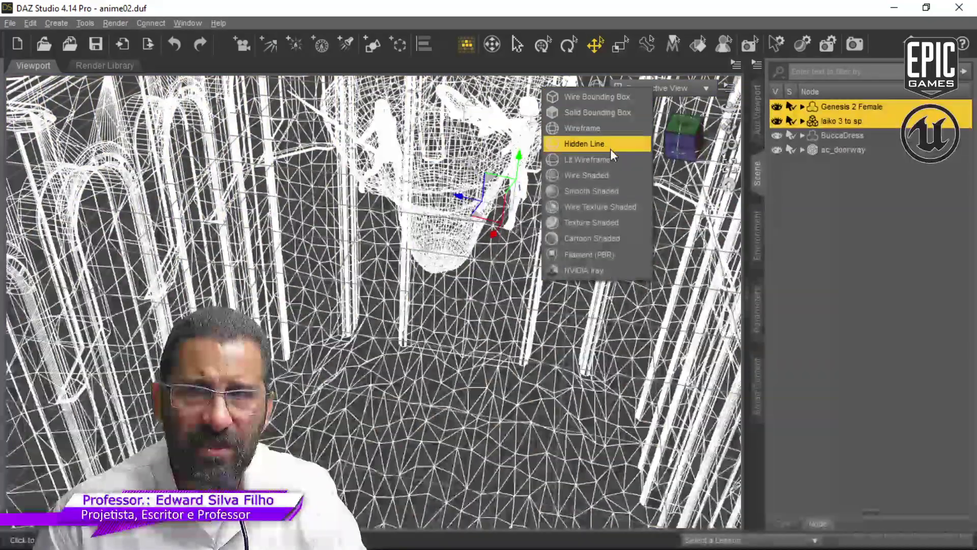
click(618, 221)
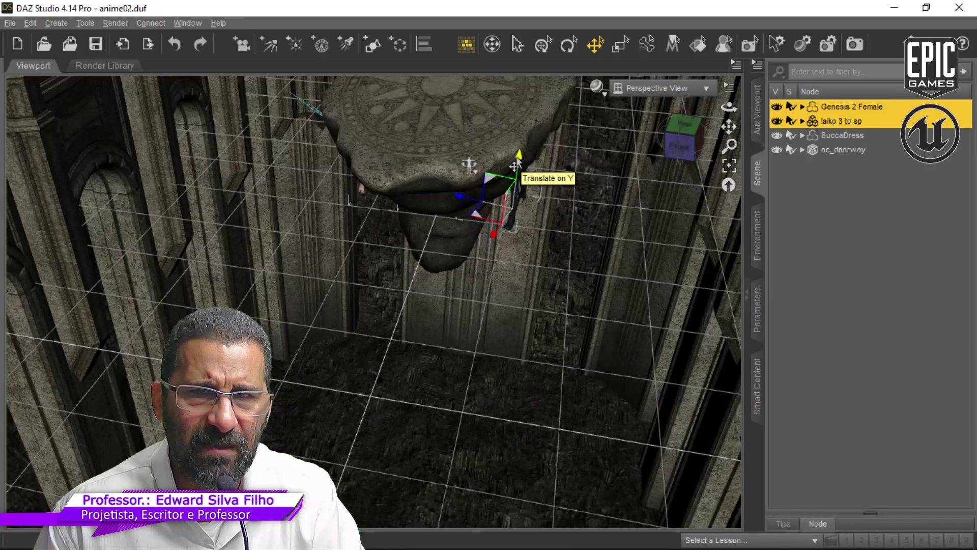
Step: Raise Genesis 2 Female and !aiko 3 to sp in Y so that both stand on top of the stone sun platform
drag(515, 166, 528, 13)
click(848, 122)
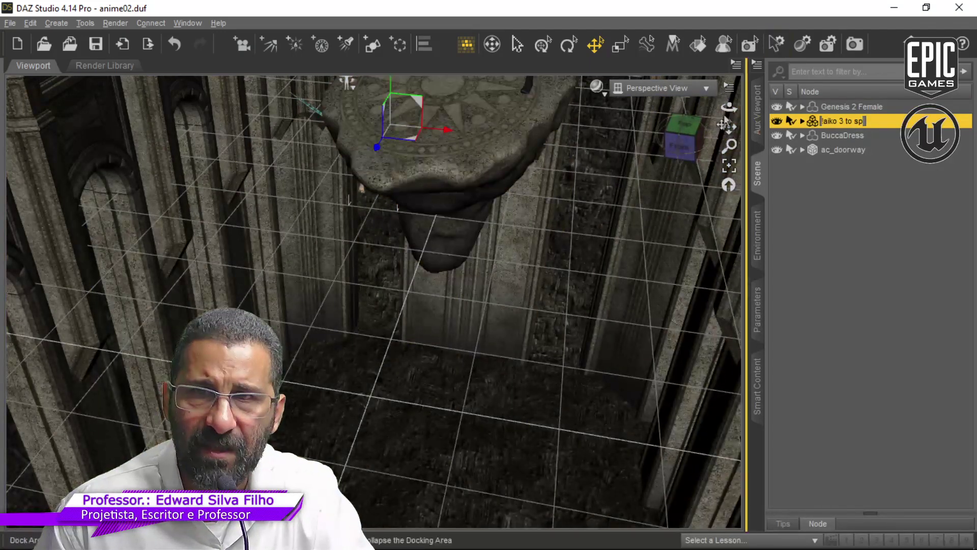
click(730, 172)
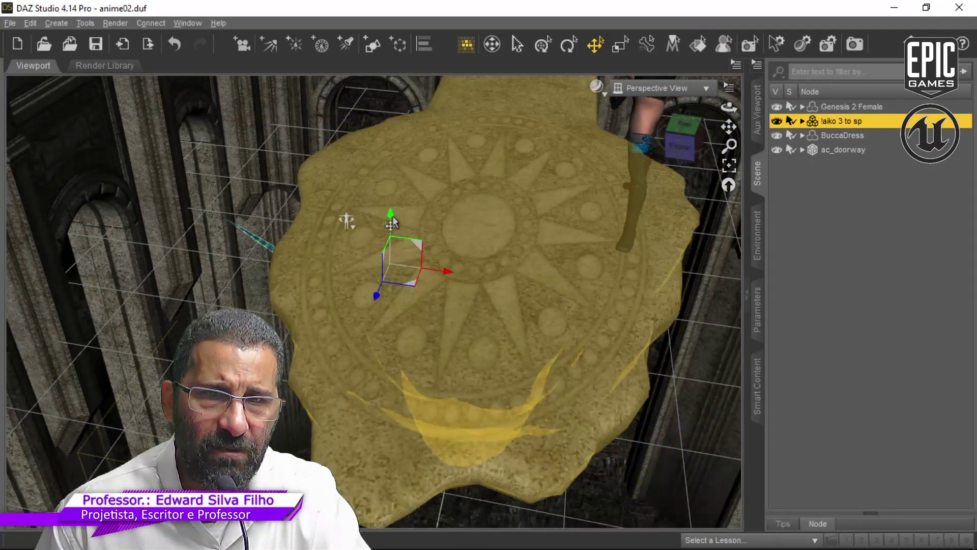
drag(391, 223, 401, 8)
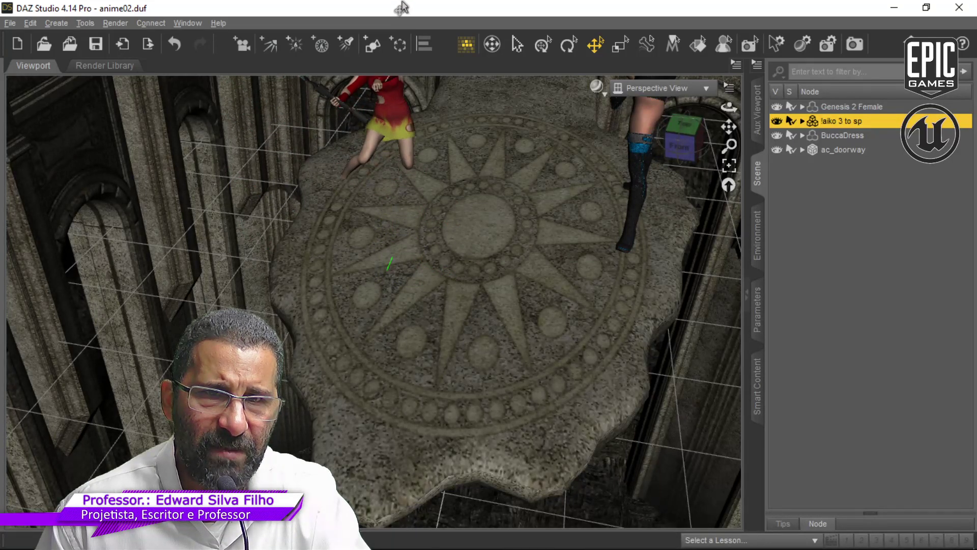
scroll(416, 143, down, 4)
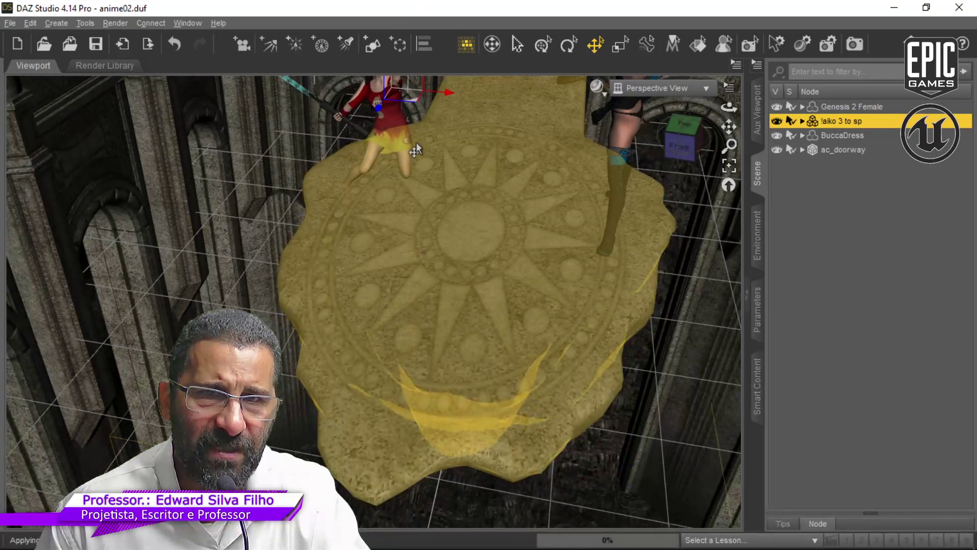
scroll(416, 143, down, 2)
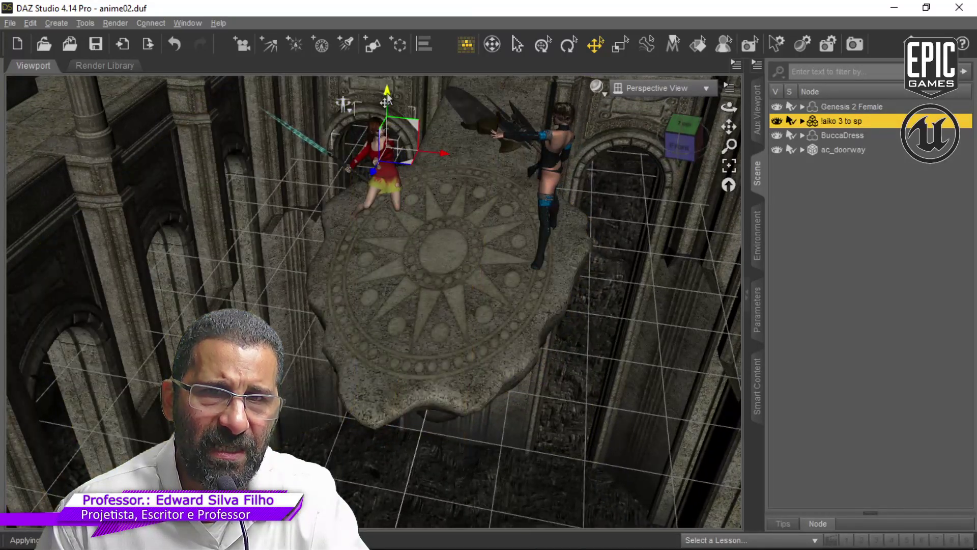
drag(387, 88, 387, 81)
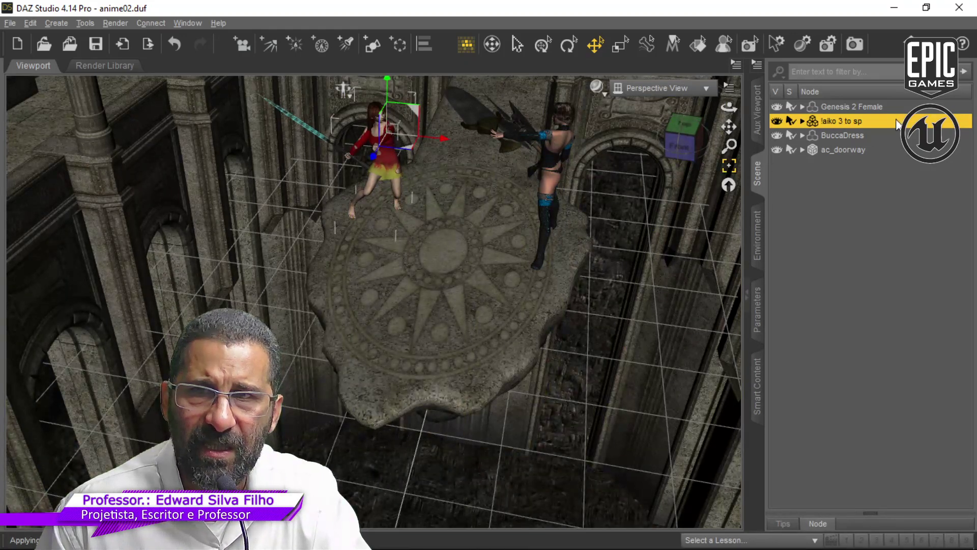
click(872, 106)
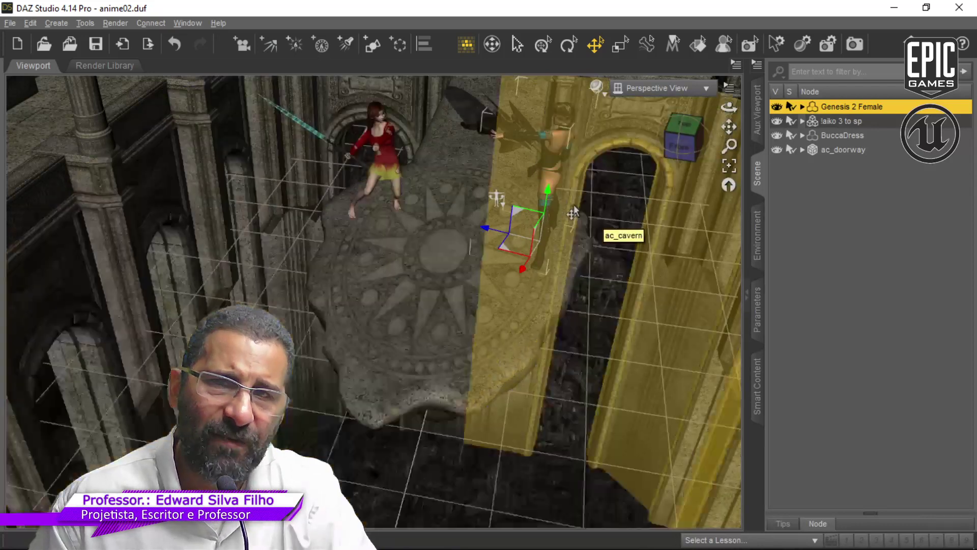
drag(547, 201, 553, 201)
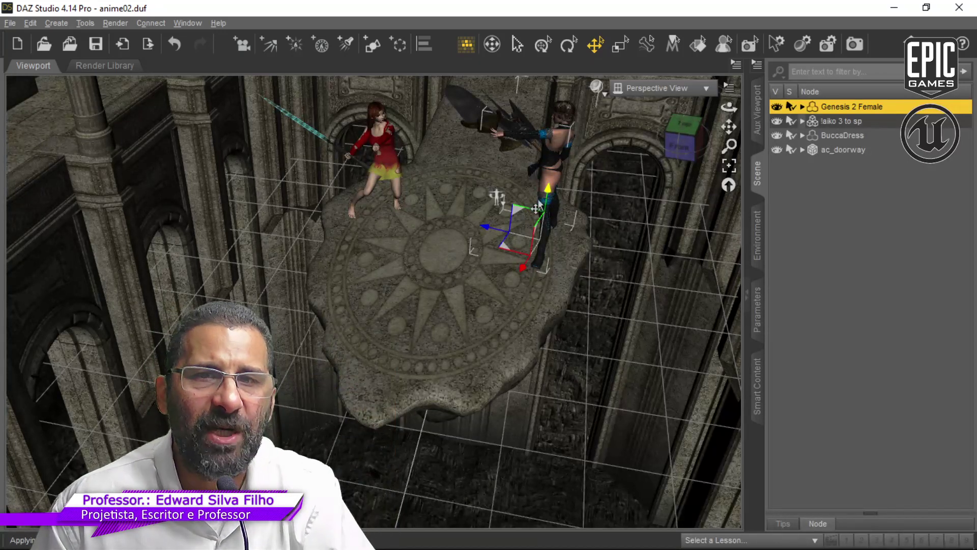
Step: Select the A3 Mitsu Hair of !aiko 3 to sp and frame the red-dressed figure in a close frontal view
drag(722, 101, 678, 107)
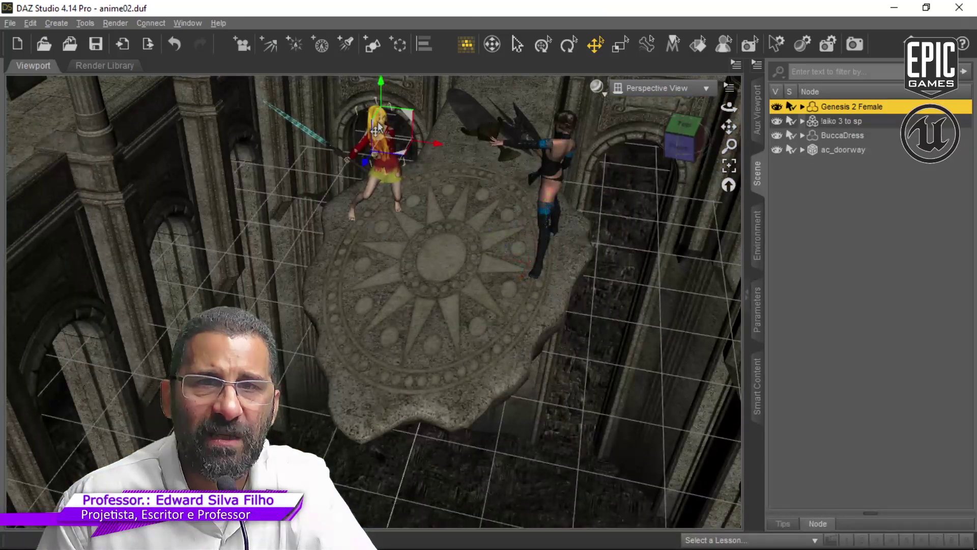
click(377, 127)
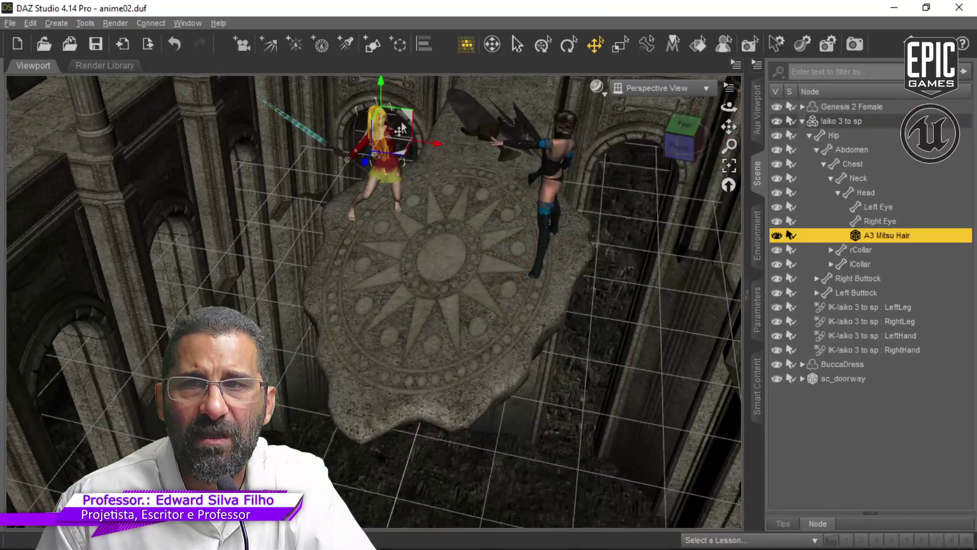
click(729, 168)
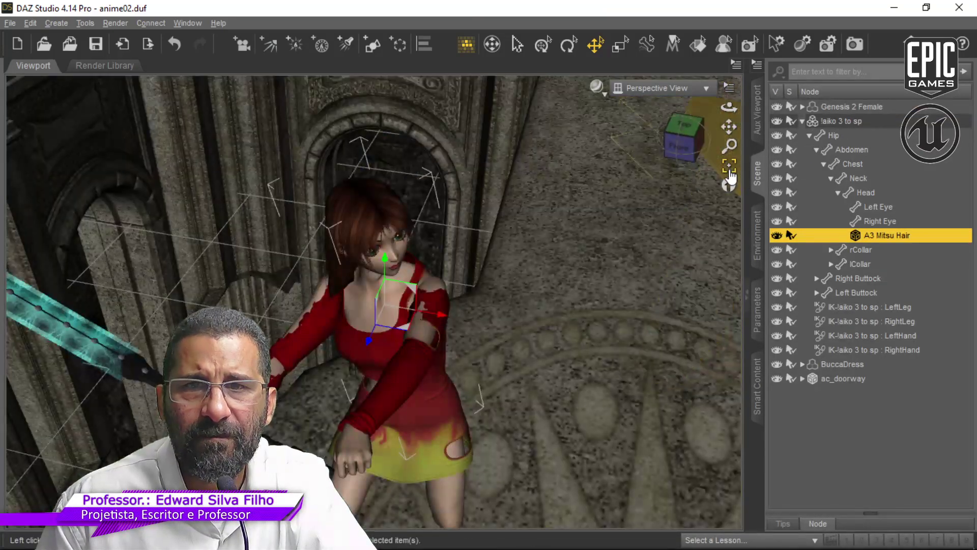
drag(728, 108, 723, 93)
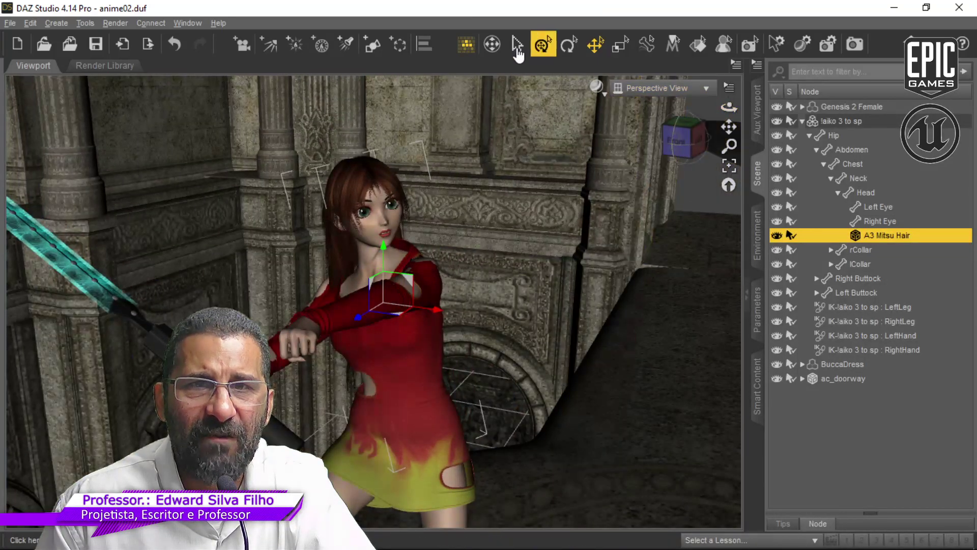
Step: Open the Timeline pane and scrub the playhead from frame 30 back to about 18 and forward to about 29
click(187, 23)
mouse_move(206, 38)
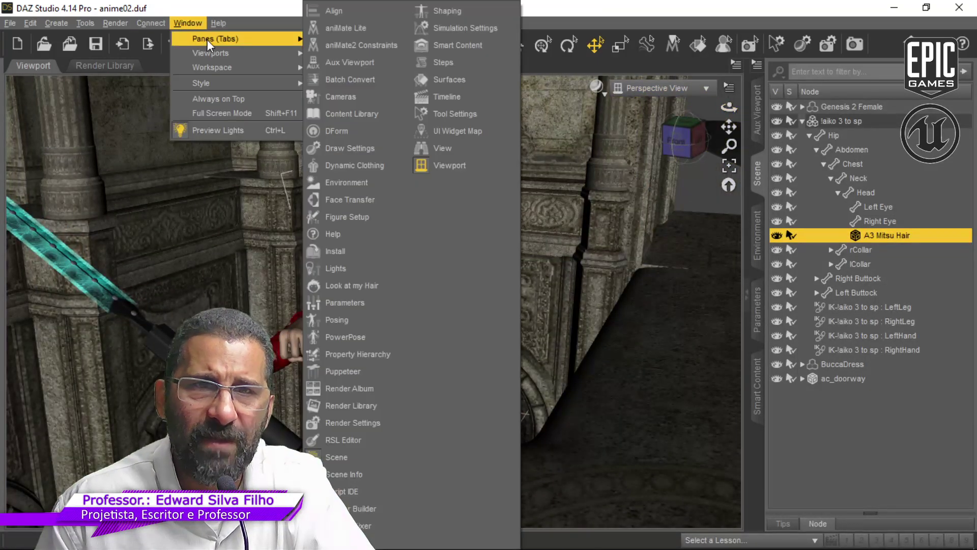
click(504, 95)
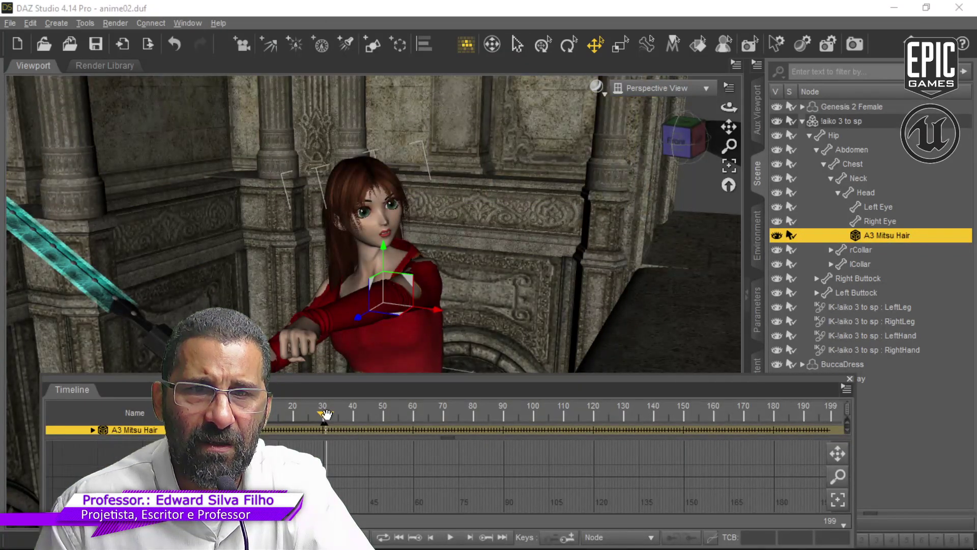
drag(326, 414, 352, 428)
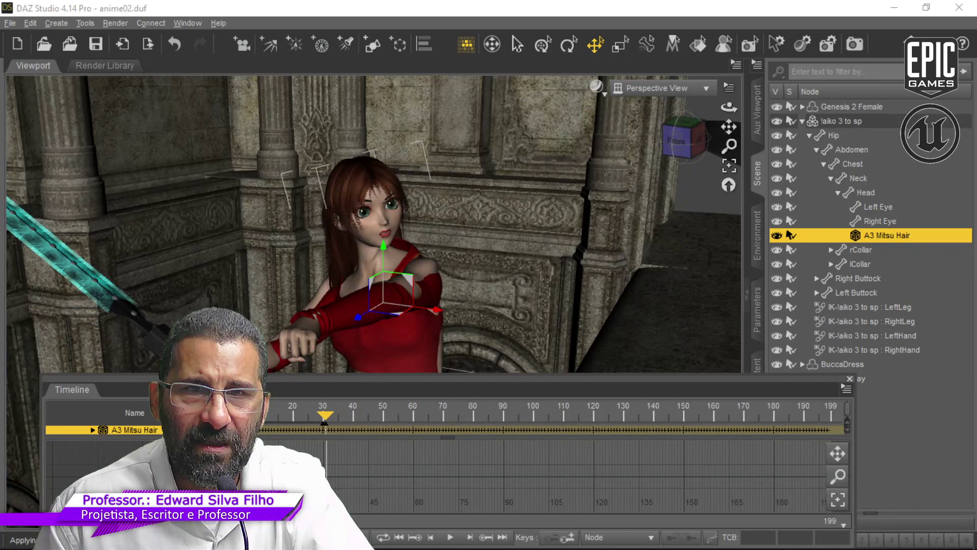
click(293, 426)
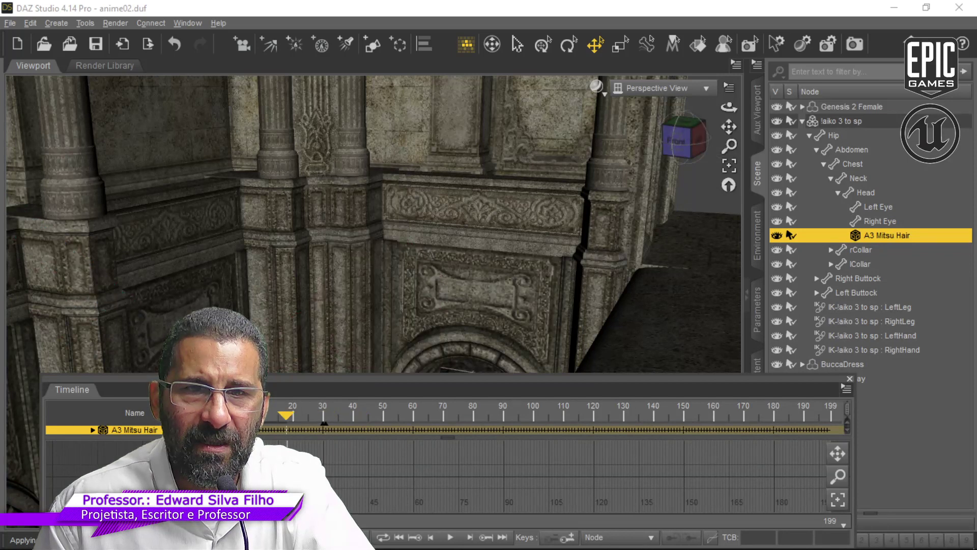
click(320, 427)
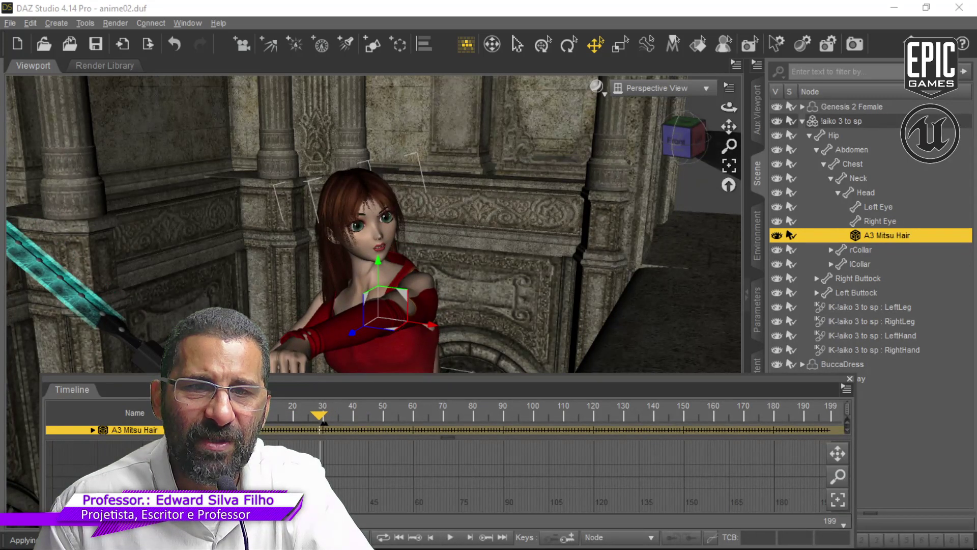
Step: Scrub the Timeline playhead forward from around frame 30 to about 36 and back to about 31
click(292, 426)
click(339, 426)
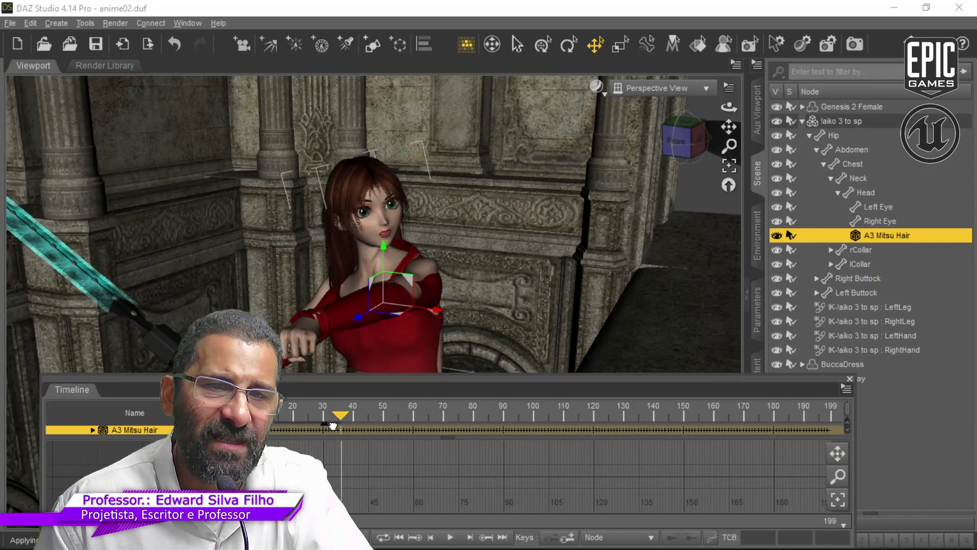
drag(333, 426, 321, 424)
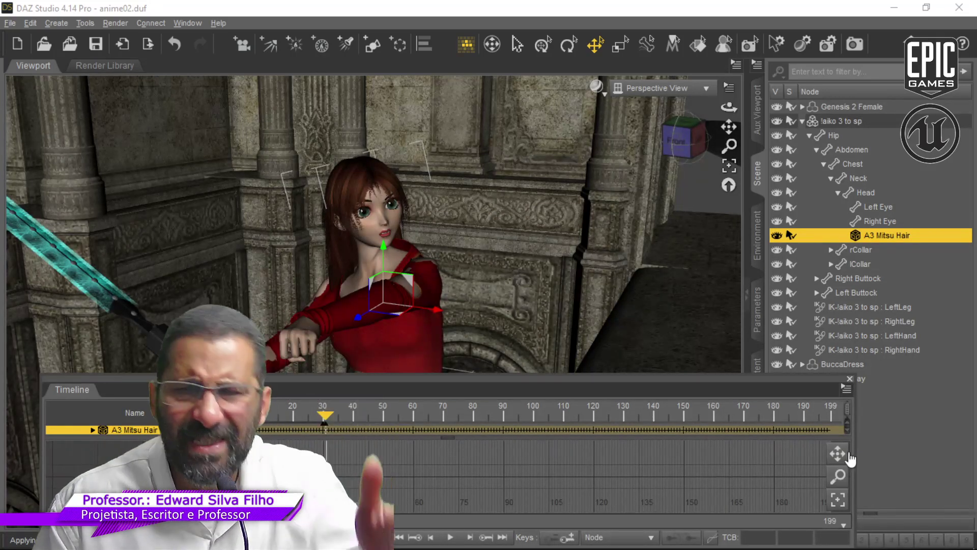
Step: With A3 Mitsu Hair selected, run Clear Figure and Clear Figure Pose from the Timeline's clear-animation commands
click(847, 390)
click(773, 386)
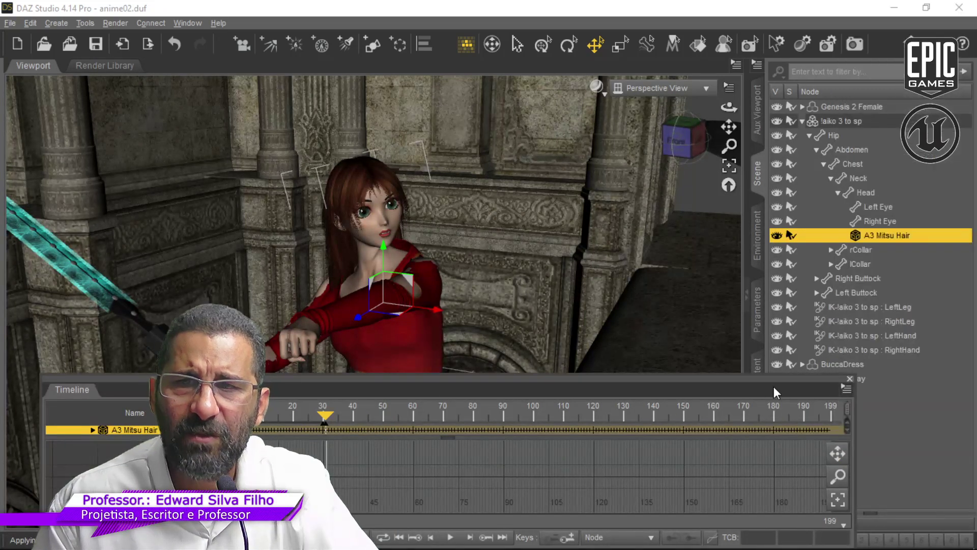
click(846, 390)
mouse_move(857, 391)
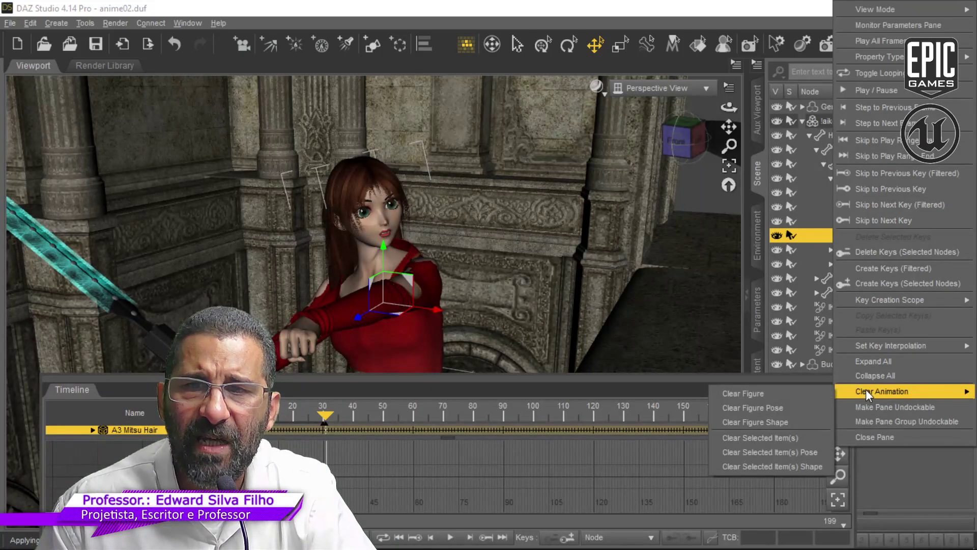
click(781, 393)
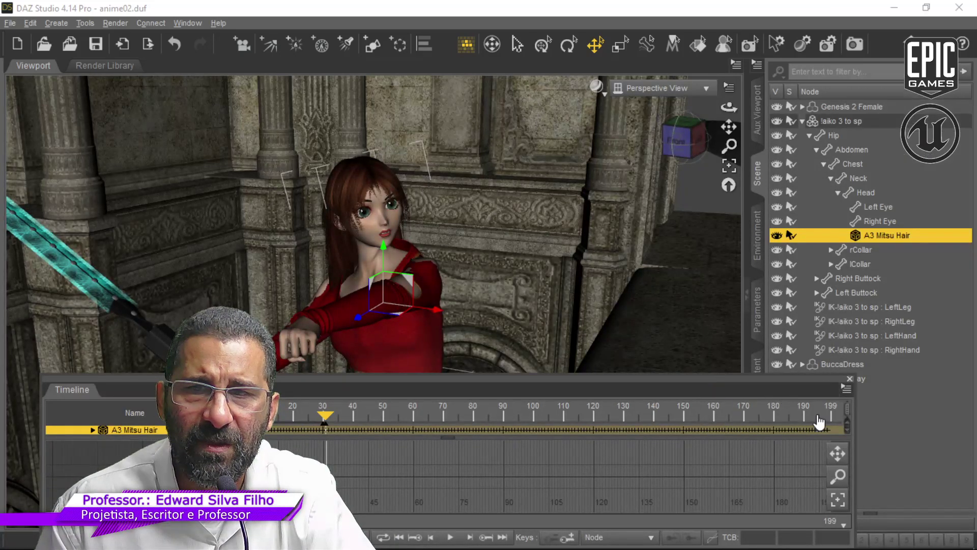
click(839, 388)
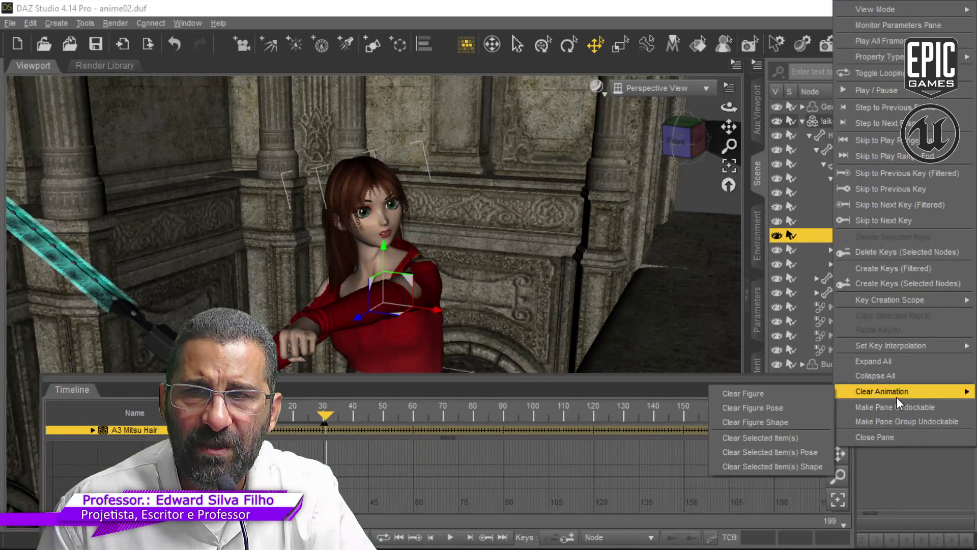
mouse_move(879, 391)
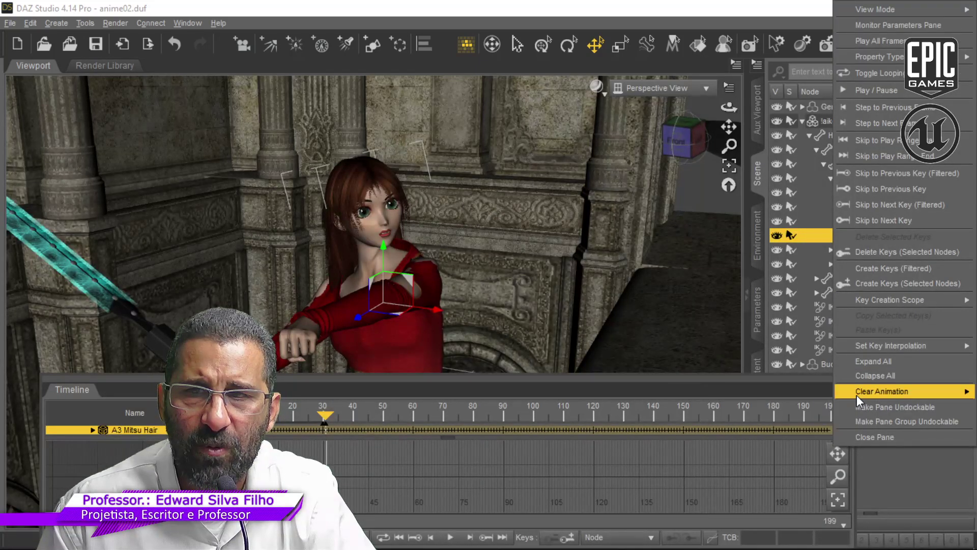
click(807, 407)
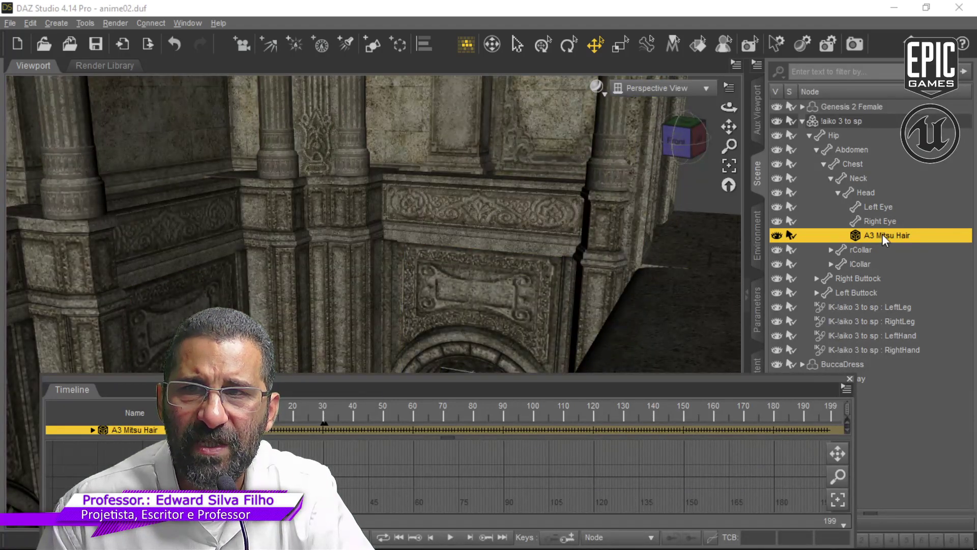
Step: Select the !aiko 3 to sp root node, collapse its hierarchy and put the playhead at about frame 31
click(848, 120)
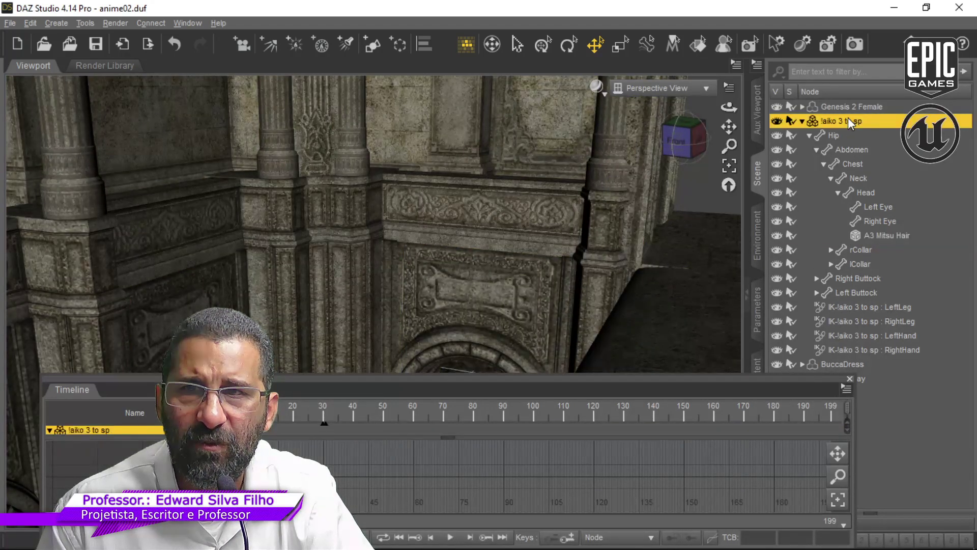
click(802, 121)
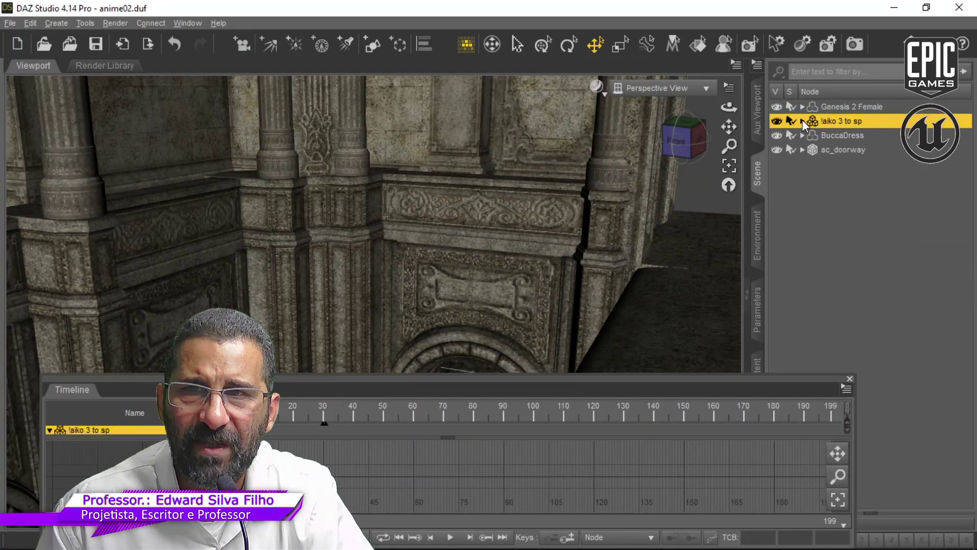
click(324, 420)
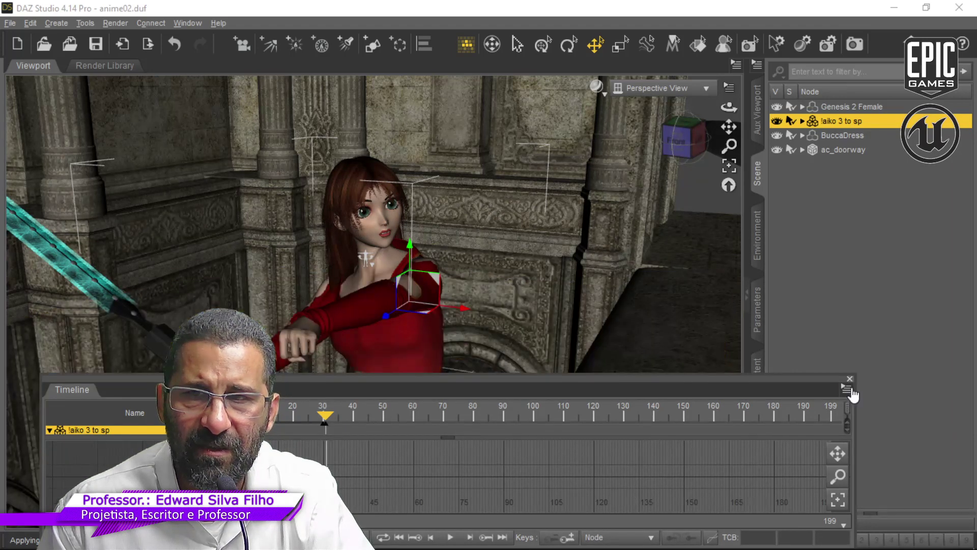
right_click(842, 123)
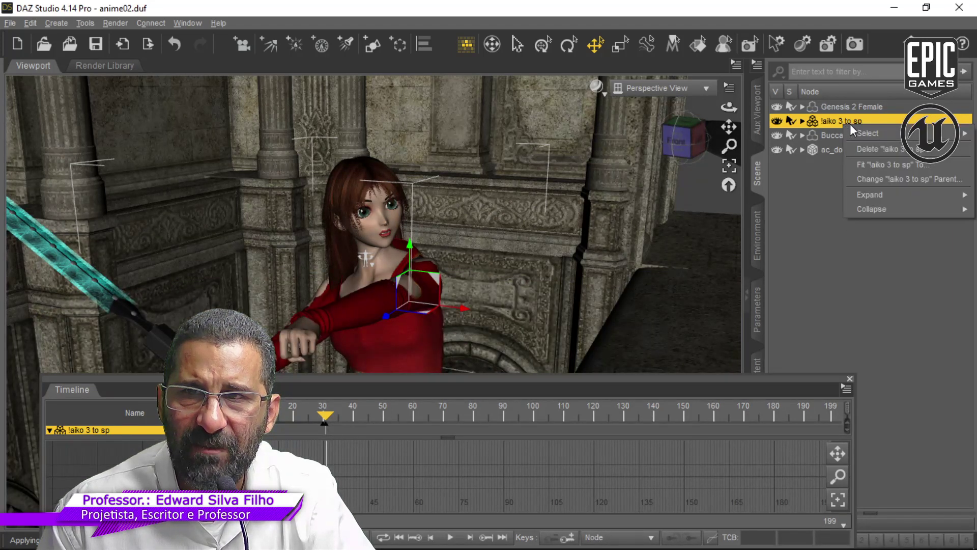
mouse_move(926, 194)
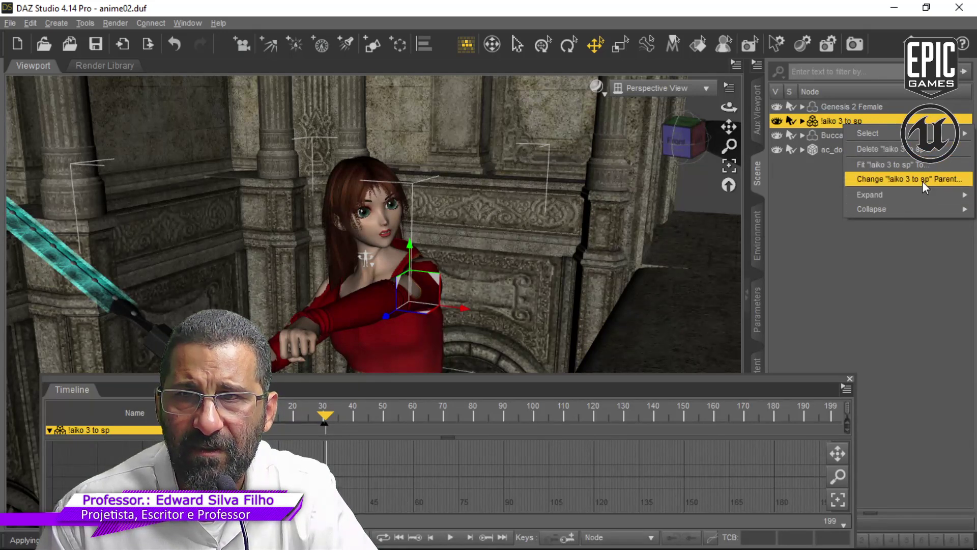
click(821, 121)
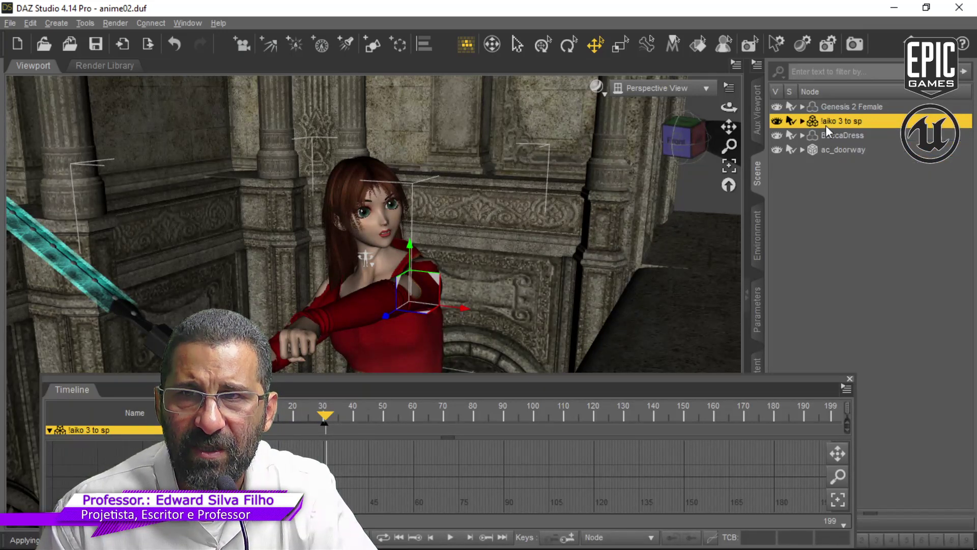
click(778, 122)
click(777, 123)
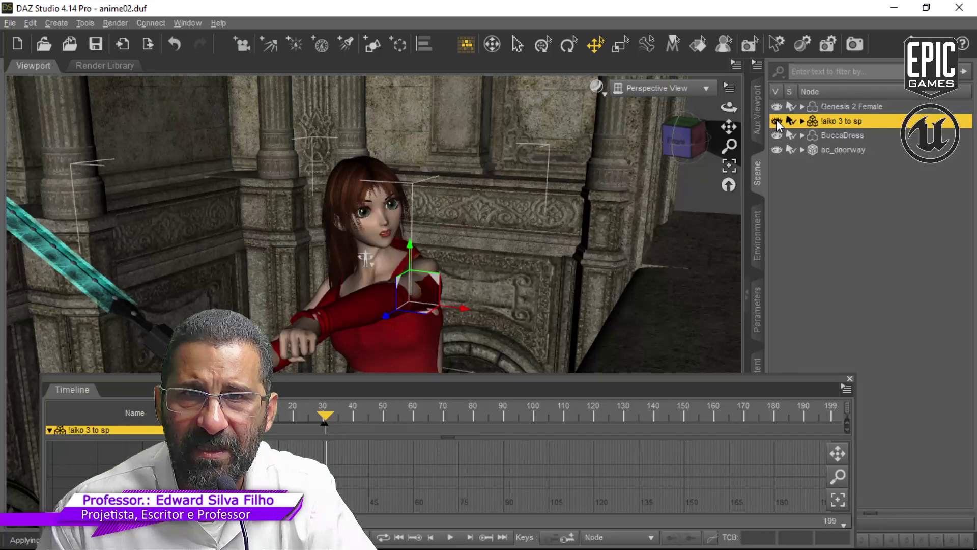
double_click(826, 123)
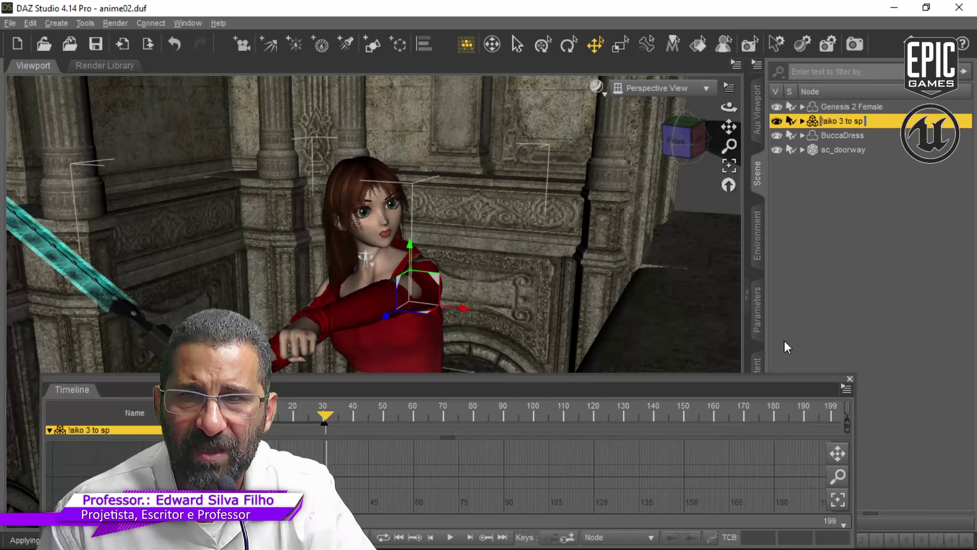
Step: Clear the animation of !aiko 3 to sp in the Timeline with Clear Figure and Clear Figure Pose
click(844, 388)
mouse_move(842, 388)
click(796, 393)
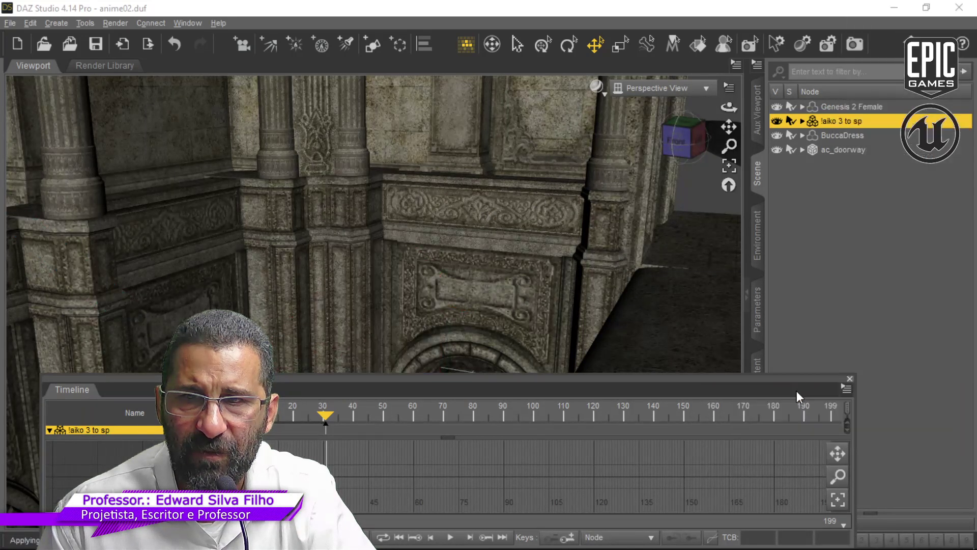
click(845, 389)
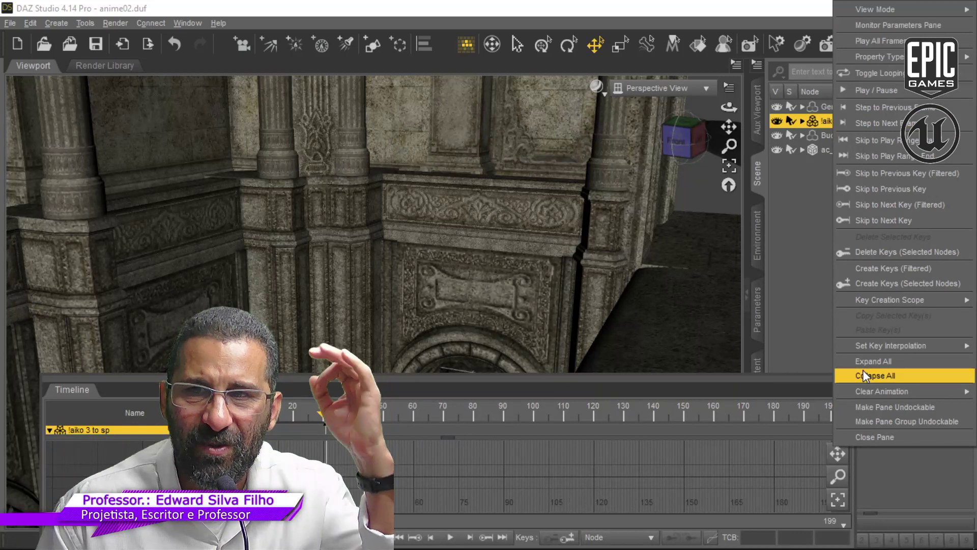
mouse_move(863, 389)
click(807, 407)
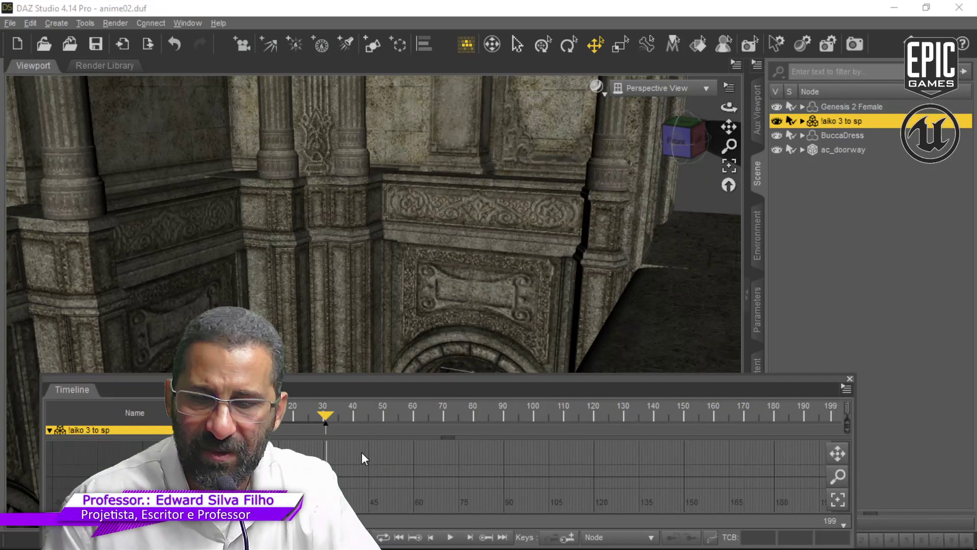
Step: Delete !aiko 3 to sp from the scene and undo the deletion
key(Delete)
key(ctrl+z)
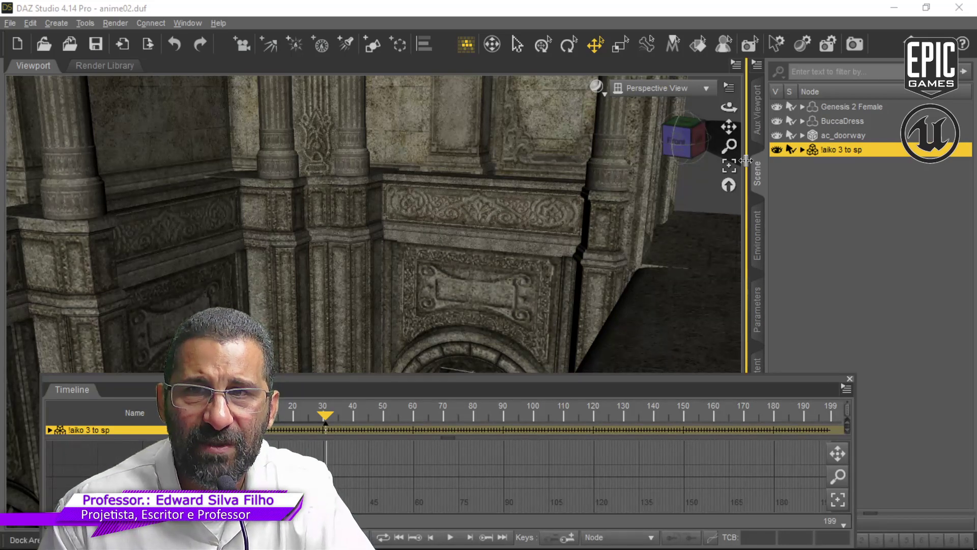
Step: Frame !aiko 3 to sp in the viewport and move the playhead around frame 30 to check the figures' poses
click(729, 167)
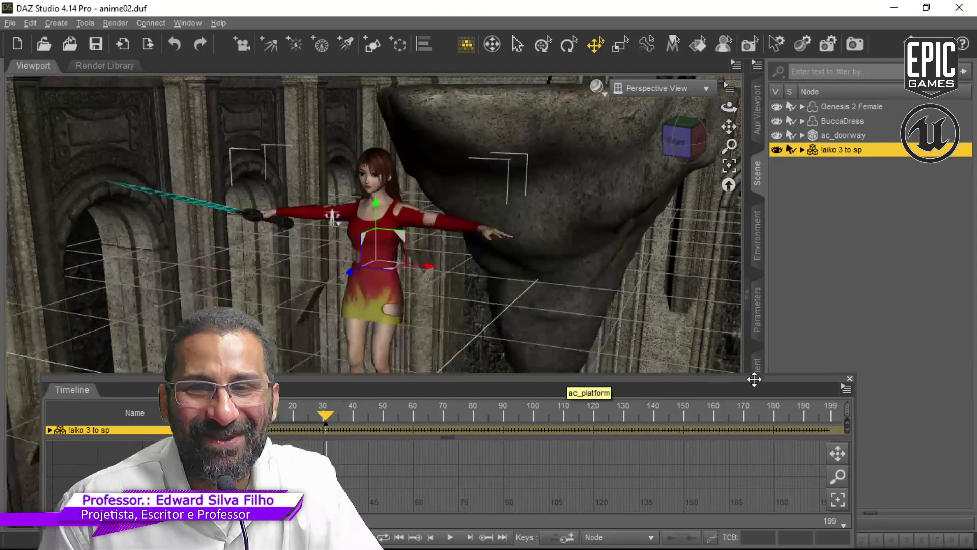
click(334, 415)
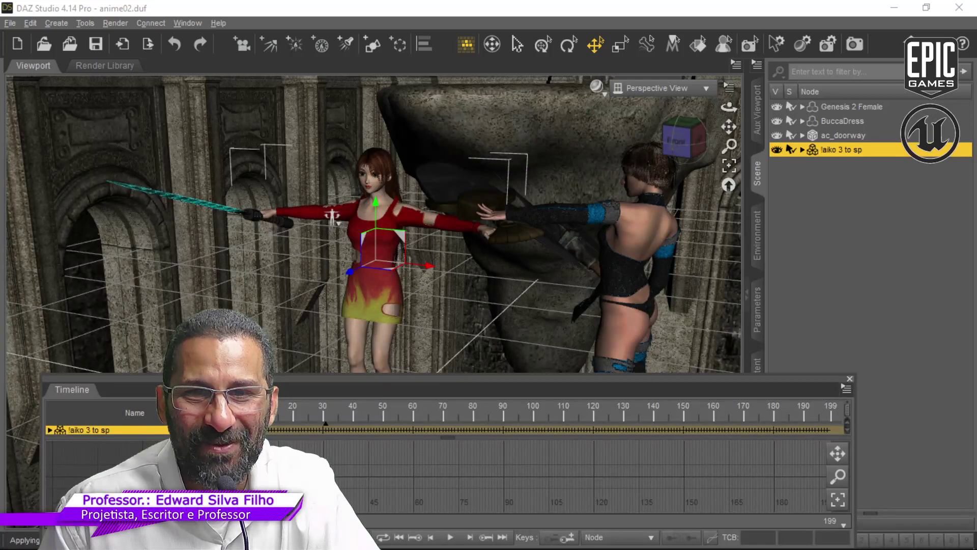
click(300, 417)
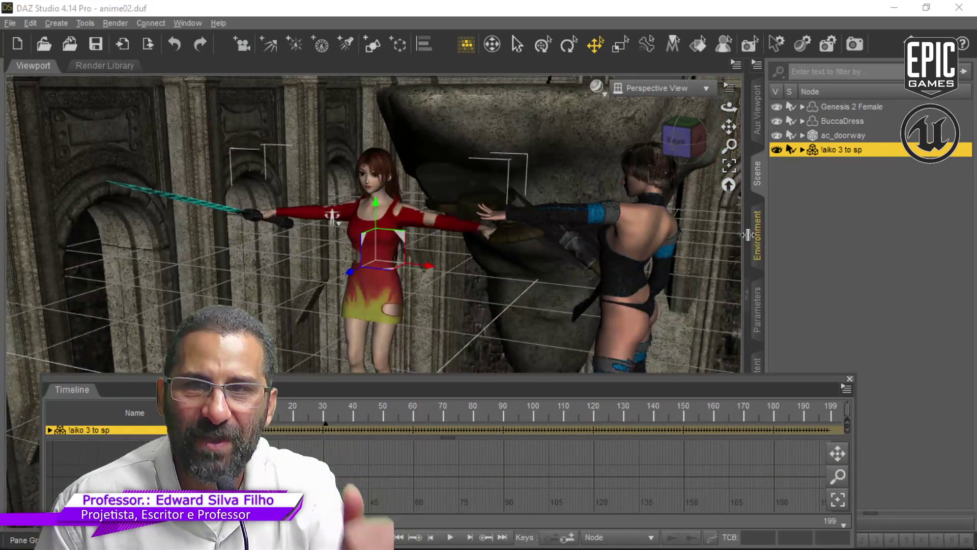
Step: Clear the animation of Genesis 2 Female with Clear Figure and close the Timeline pane
click(834, 104)
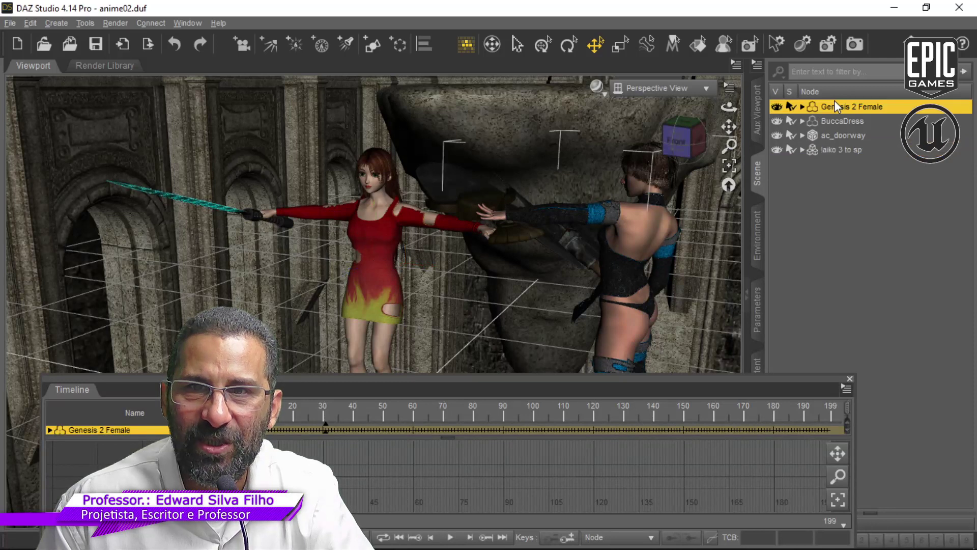
click(845, 390)
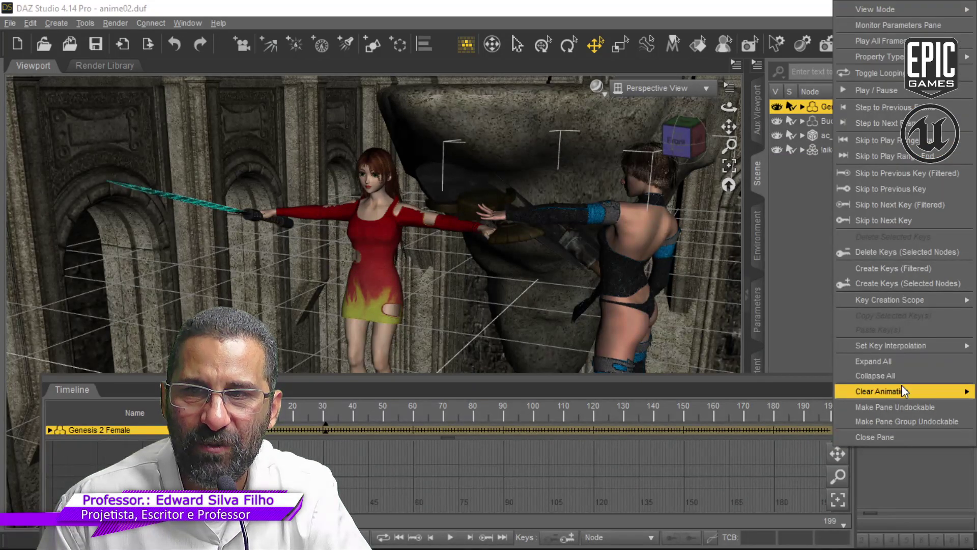
mouse_move(903, 389)
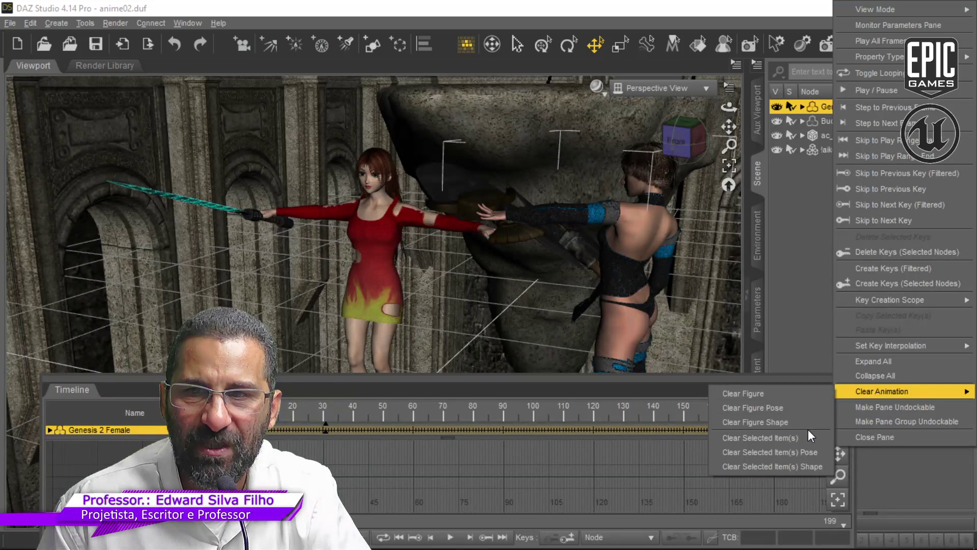
click(806, 399)
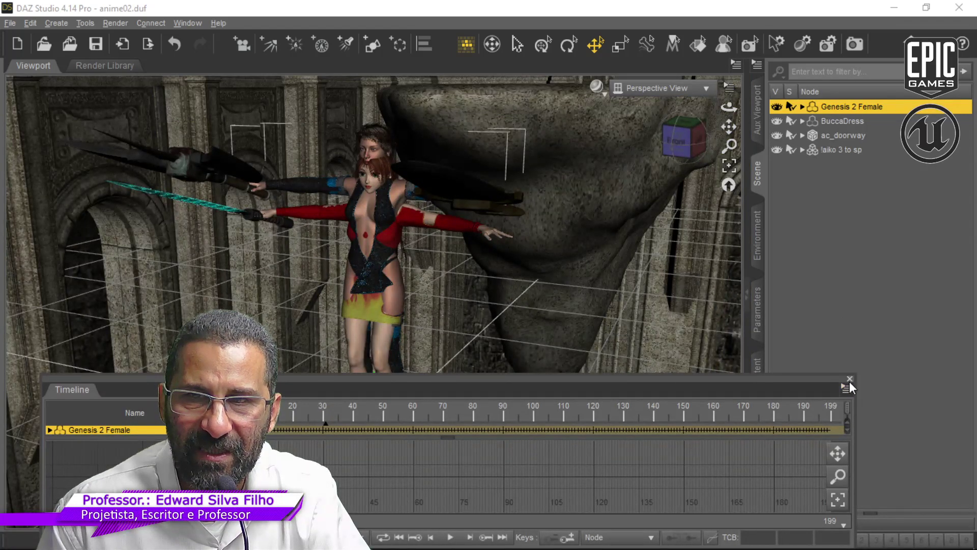
click(850, 379)
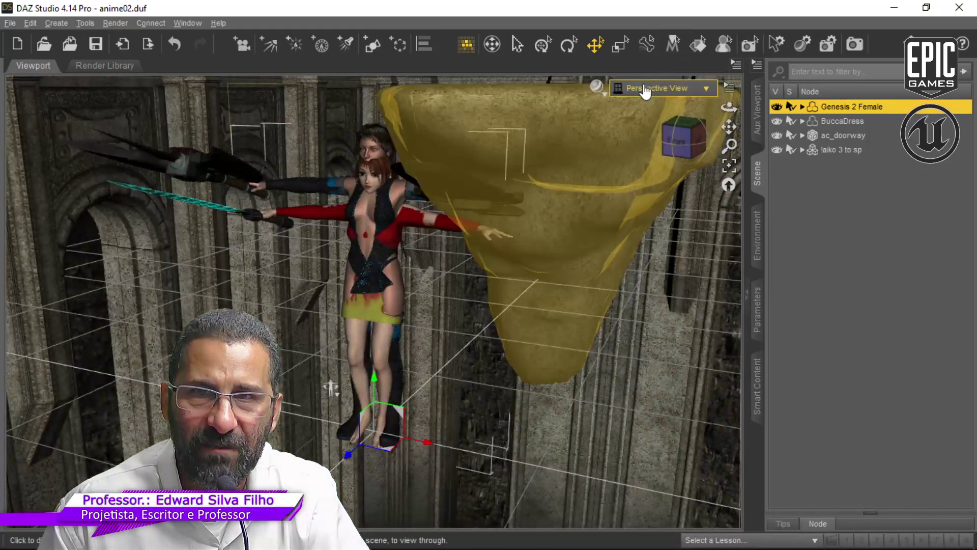
Step: Switch the viewport to Left View with a wireframe draw style and show Genesis 2 Female together with the rock platform
click(613, 91)
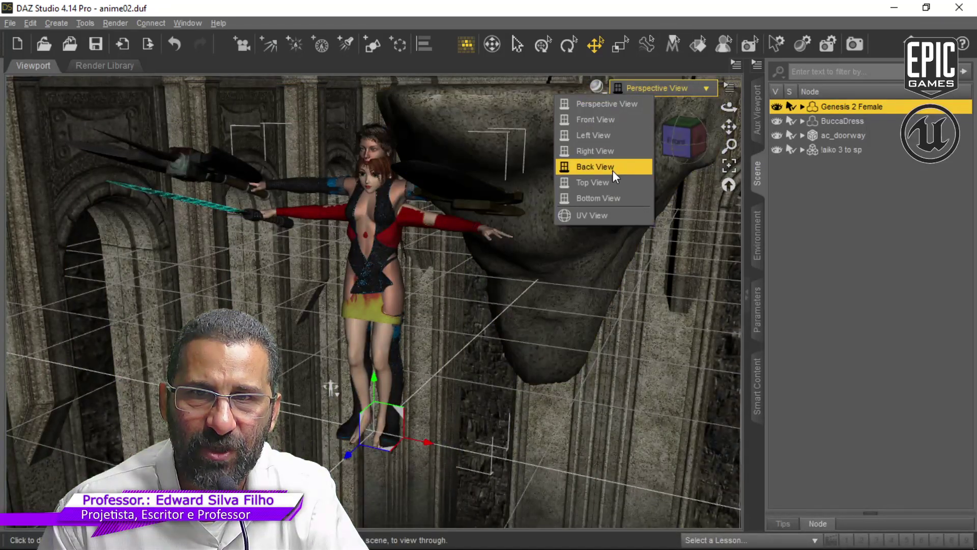
click(610, 135)
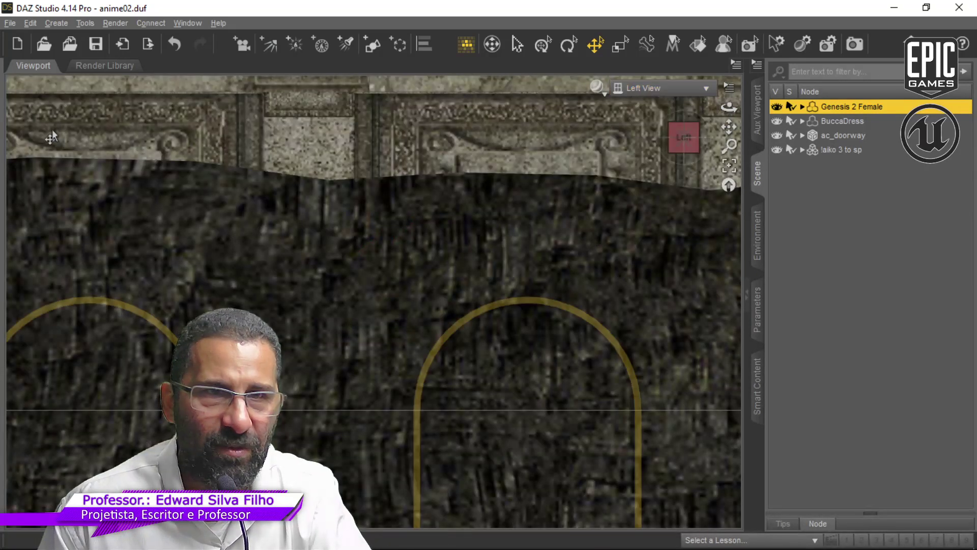
click(601, 93)
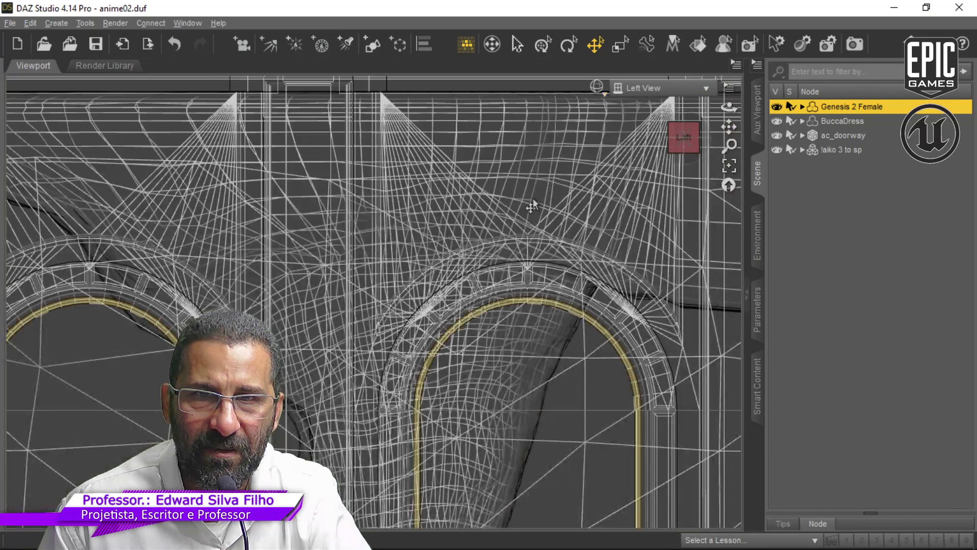
scroll(533, 198, down, 1)
click(730, 170)
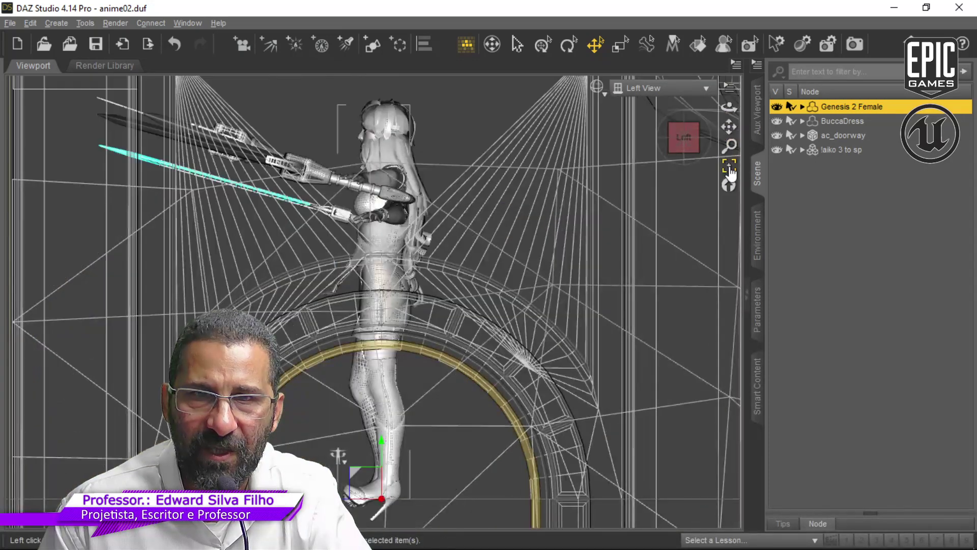
scroll(315, 233, down, 6)
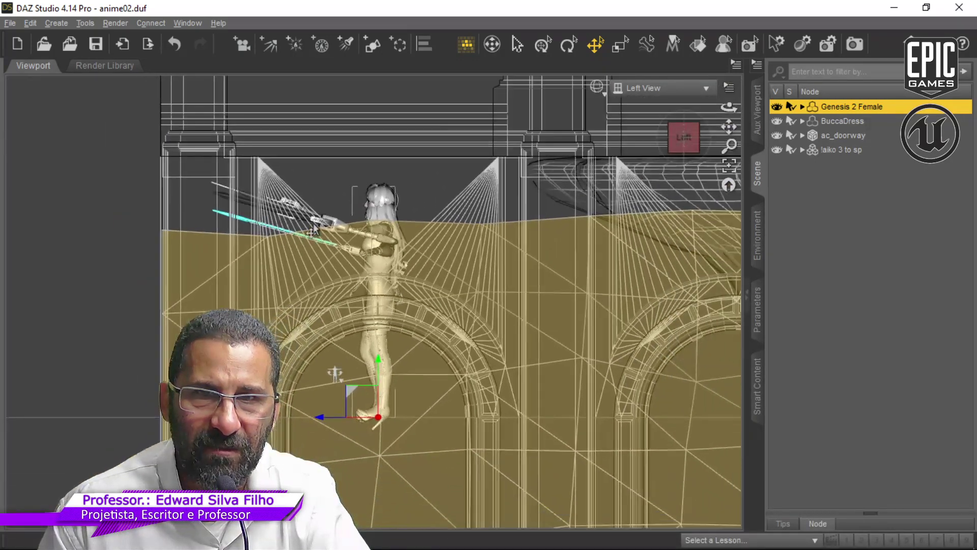
scroll(309, 224, down, 1)
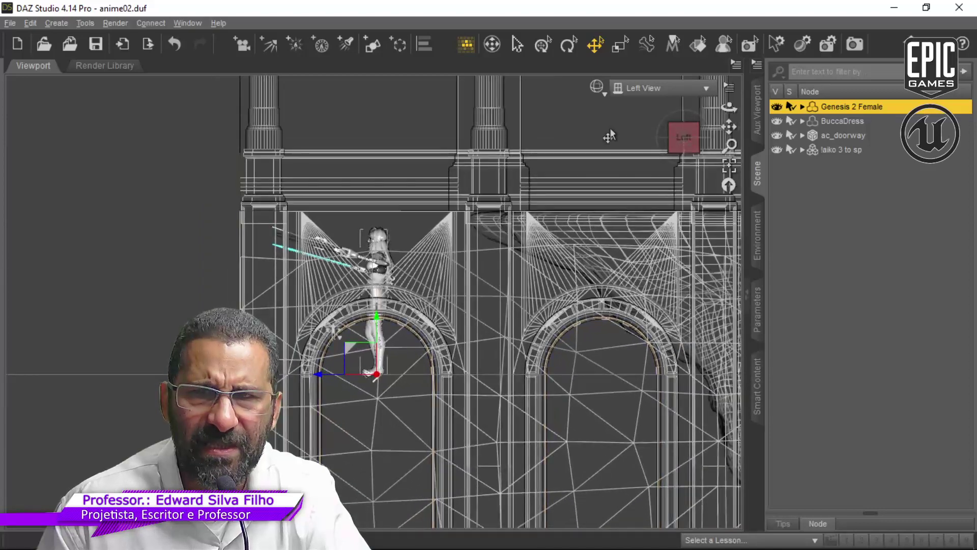
drag(725, 123, 524, 169)
scroll(492, 225, down, 4)
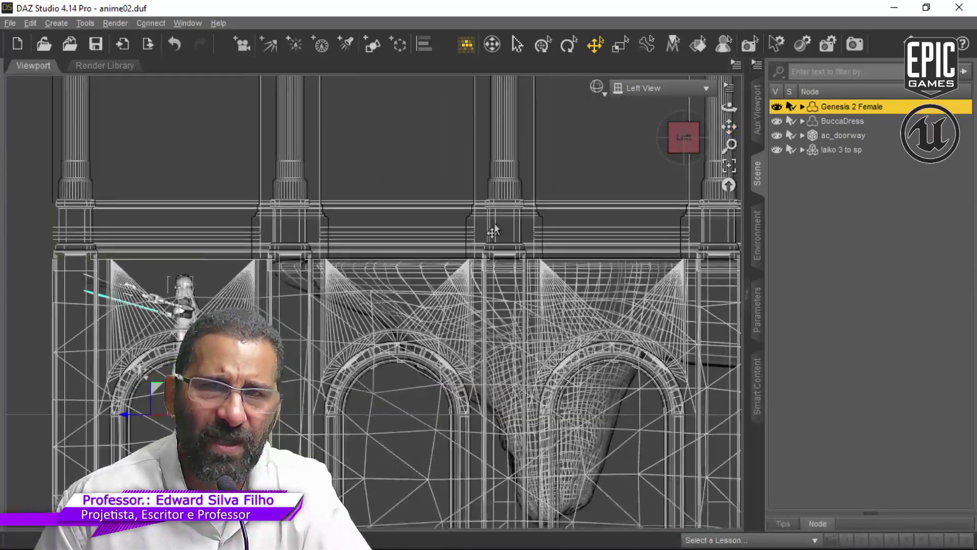
Step: Raise Genesis 2 Female above the rock platform, and return the viewport to a Texture Shaded Perspective View
scroll(492, 225, down, 4)
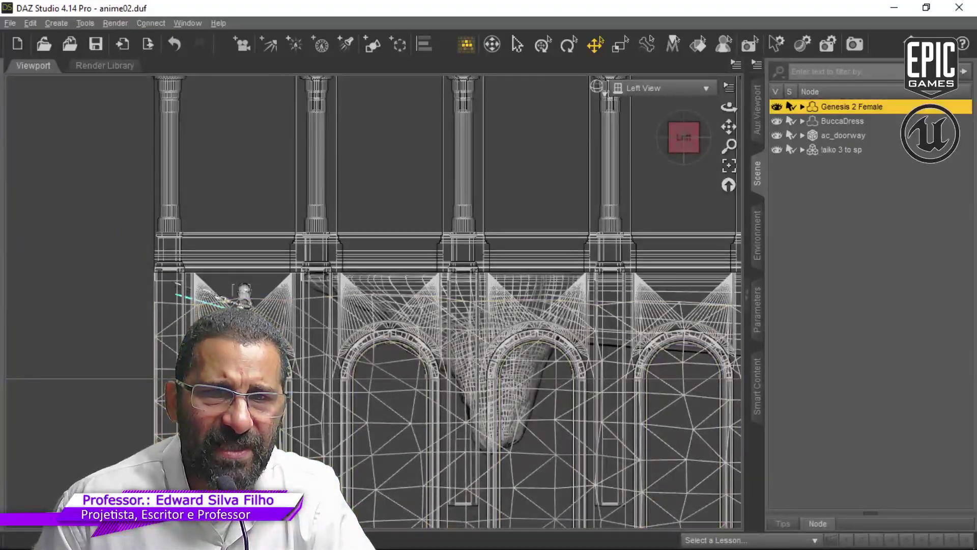
drag(274, 155, 274, 147)
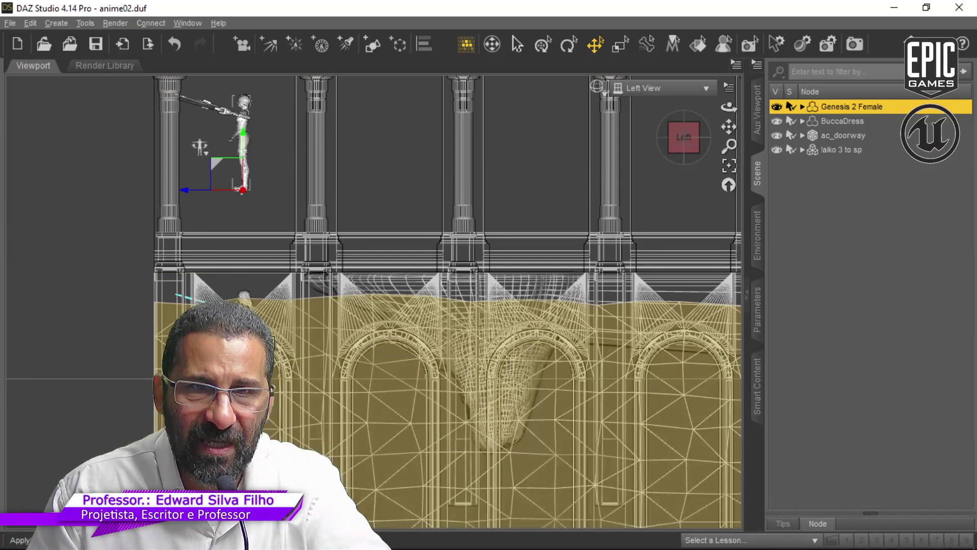
click(600, 90)
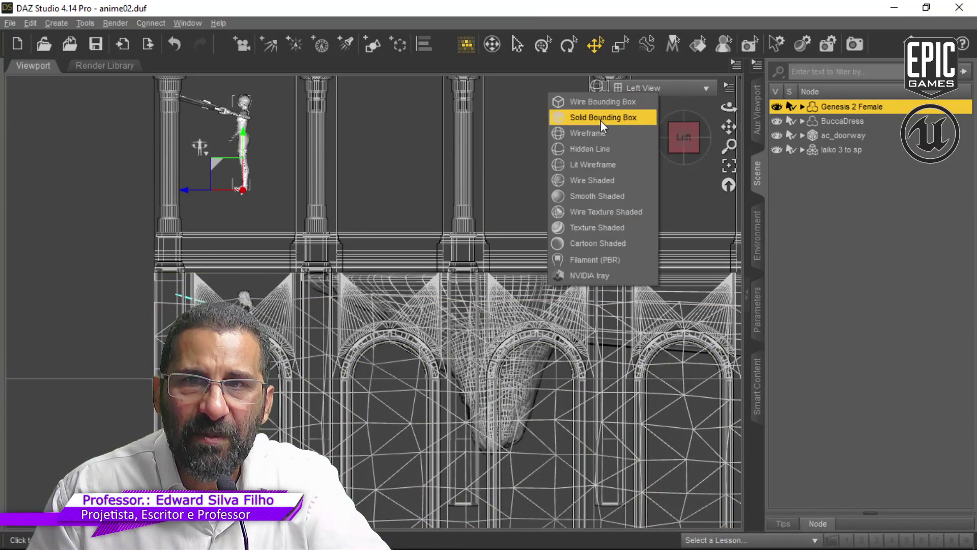
click(621, 228)
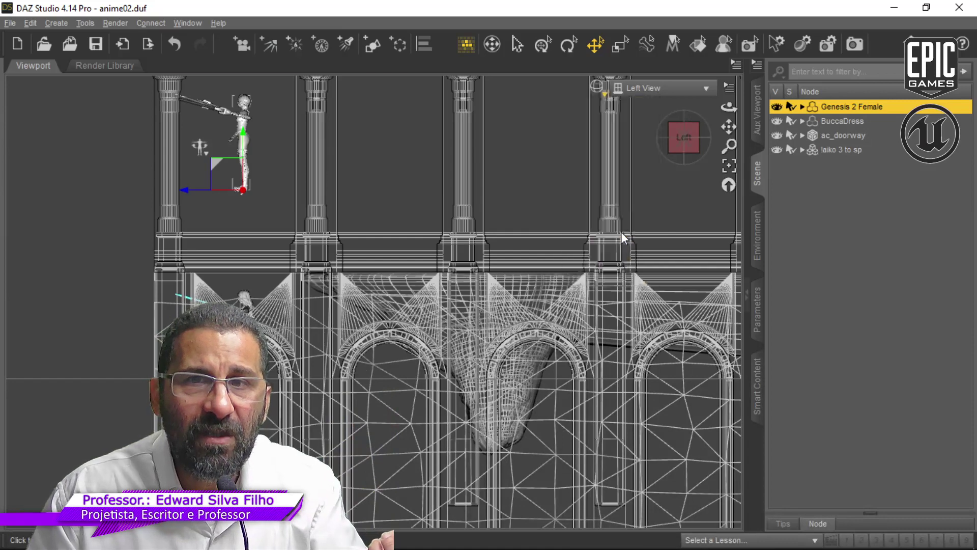
click(623, 88)
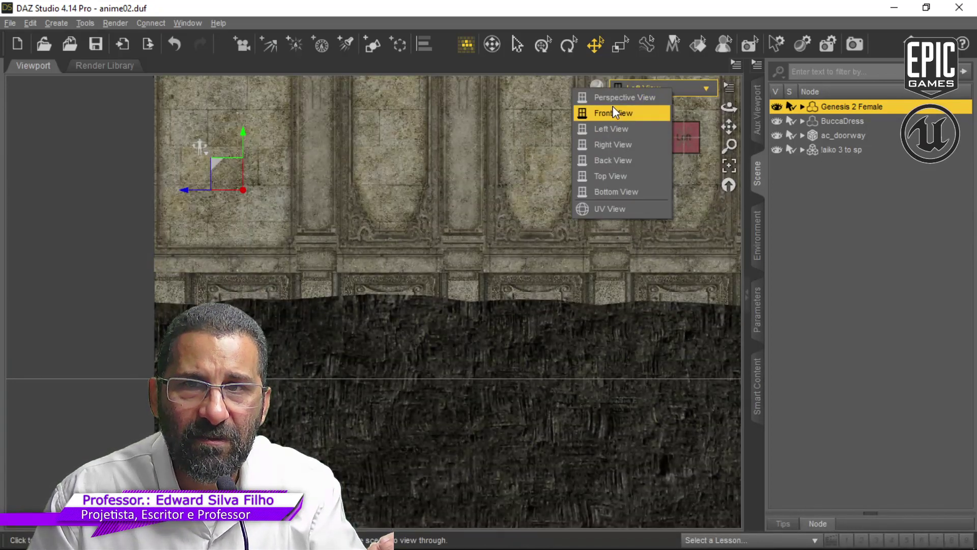
click(612, 100)
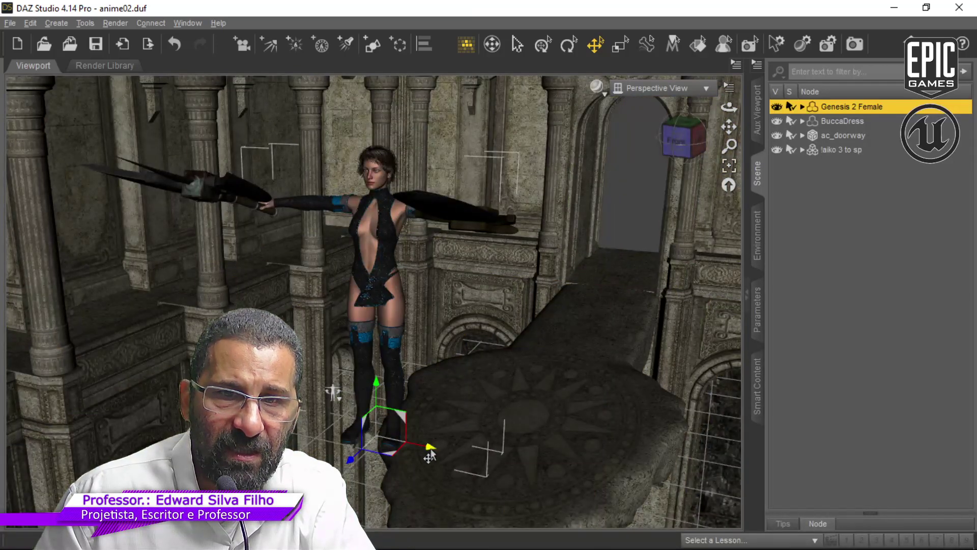
Step: Move Genesis 2 Female over the rock platform along the X and Z axes and lower her toward its surface
drag(430, 448, 678, 501)
scroll(590, 453, up, 1)
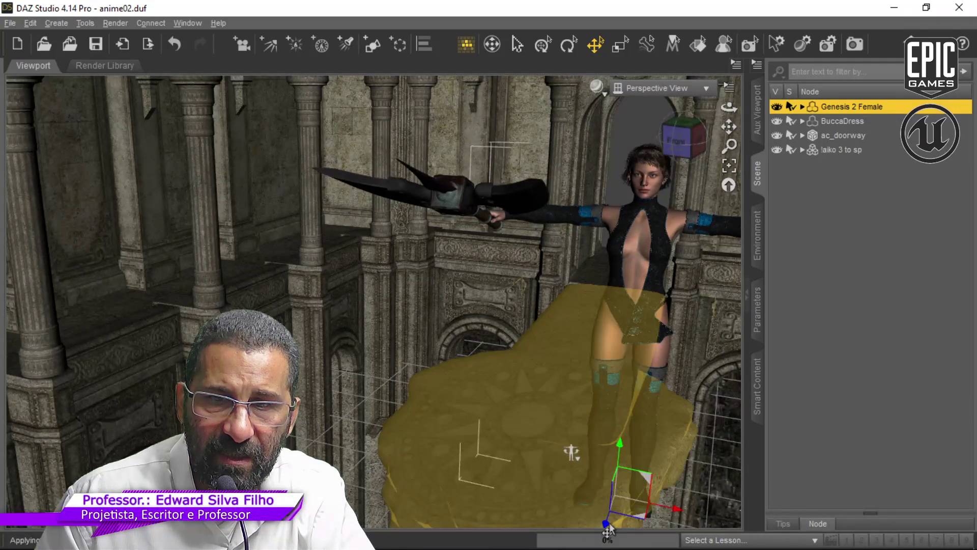
drag(606, 523, 645, 441)
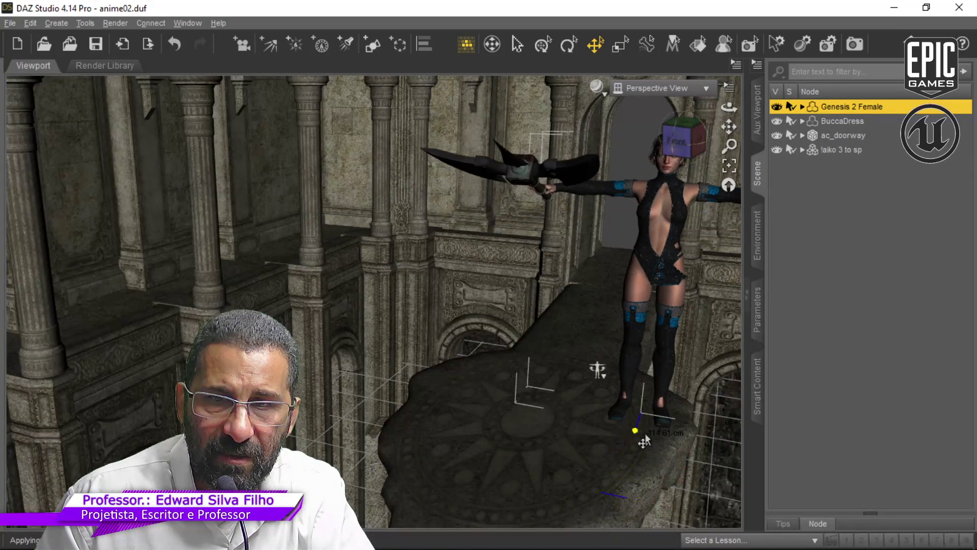
drag(646, 393, 639, 415)
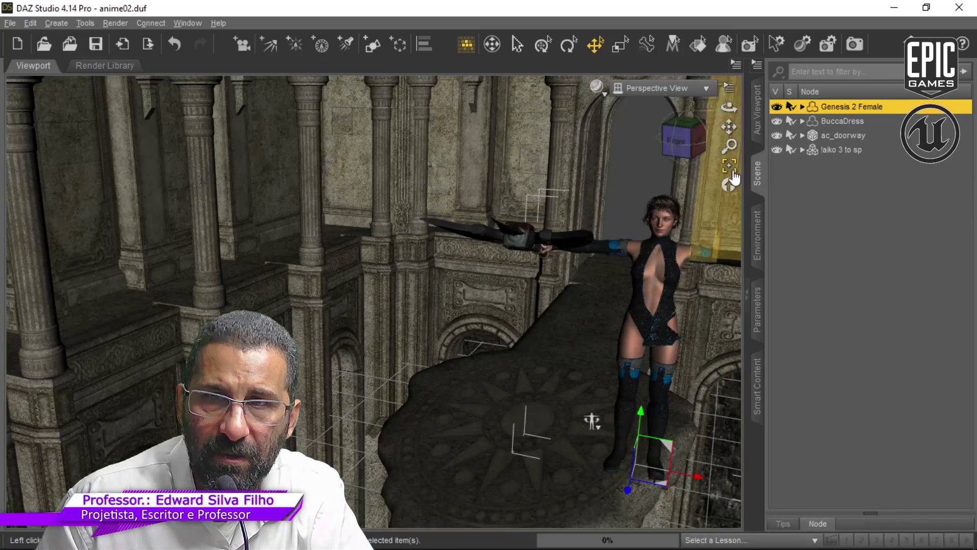
click(731, 169)
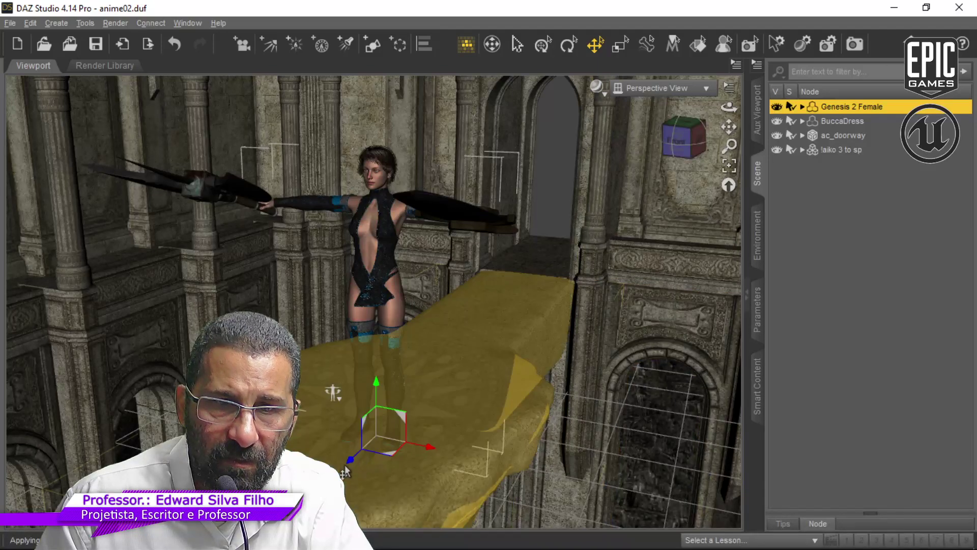
drag(350, 461, 453, 414)
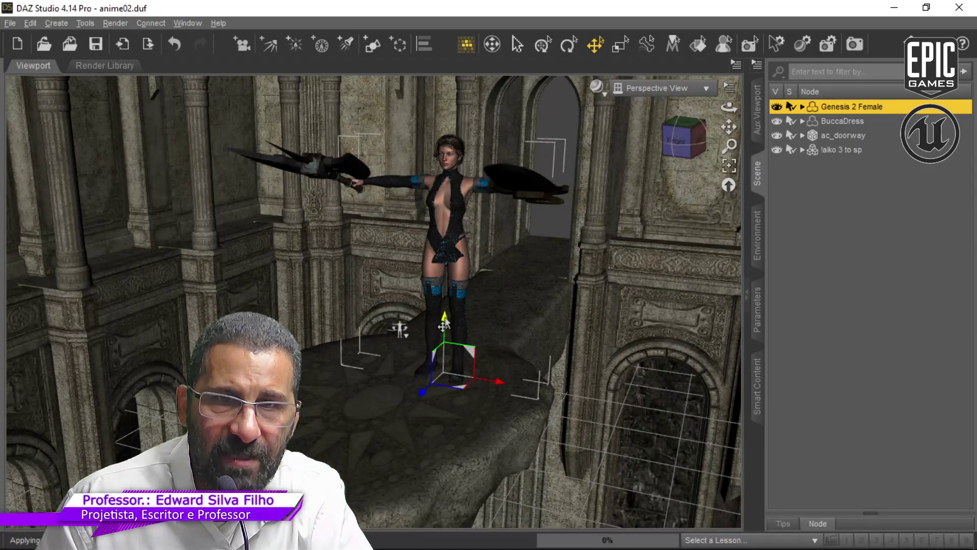
drag(444, 325, 439, 479)
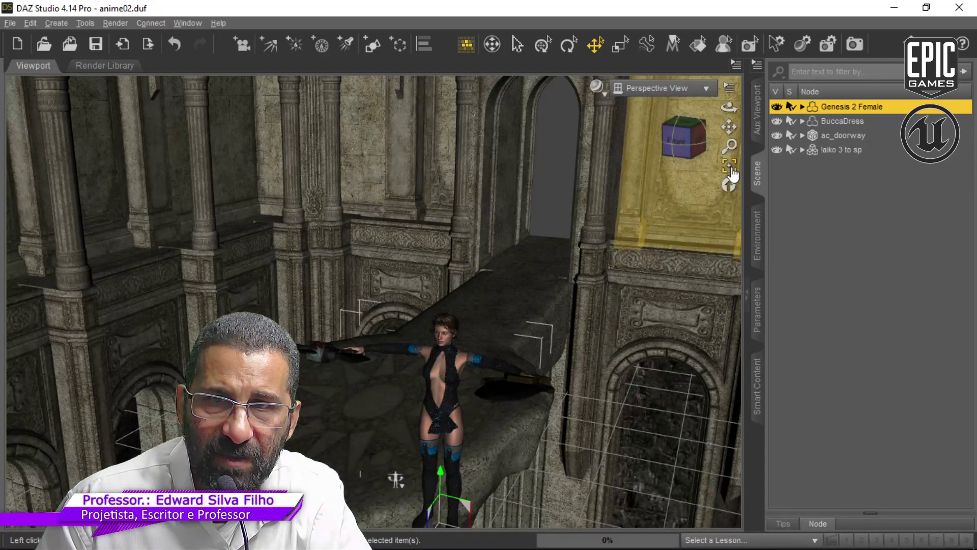
Step: Fine-tune the position and height of Genesis 2 Female so she stands on the platform near its edge
click(730, 167)
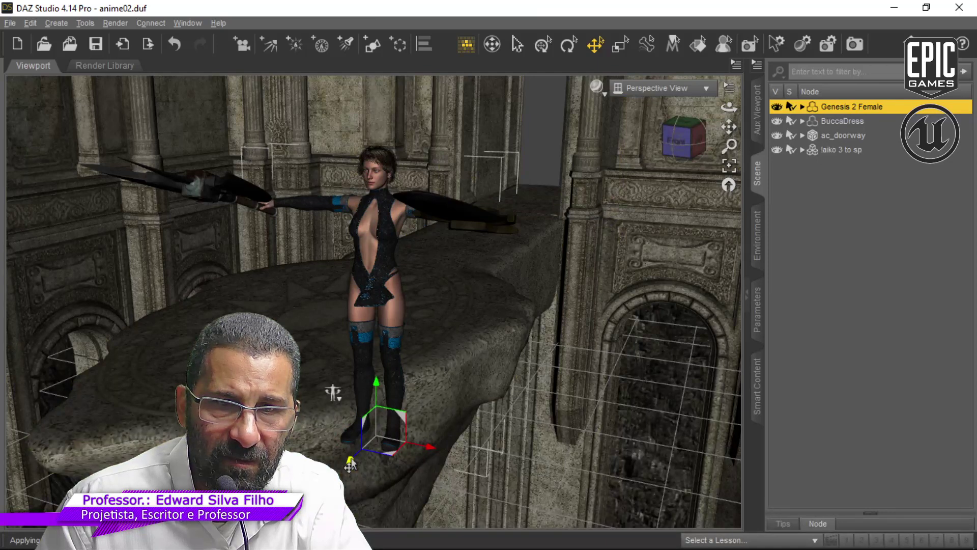
drag(379, 422, 434, 348)
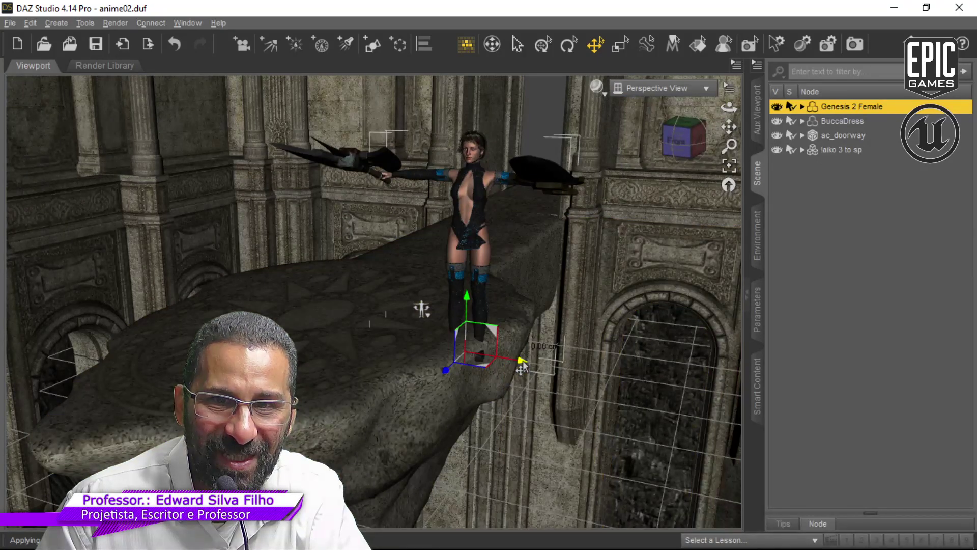
drag(521, 362, 494, 356)
click(491, 352)
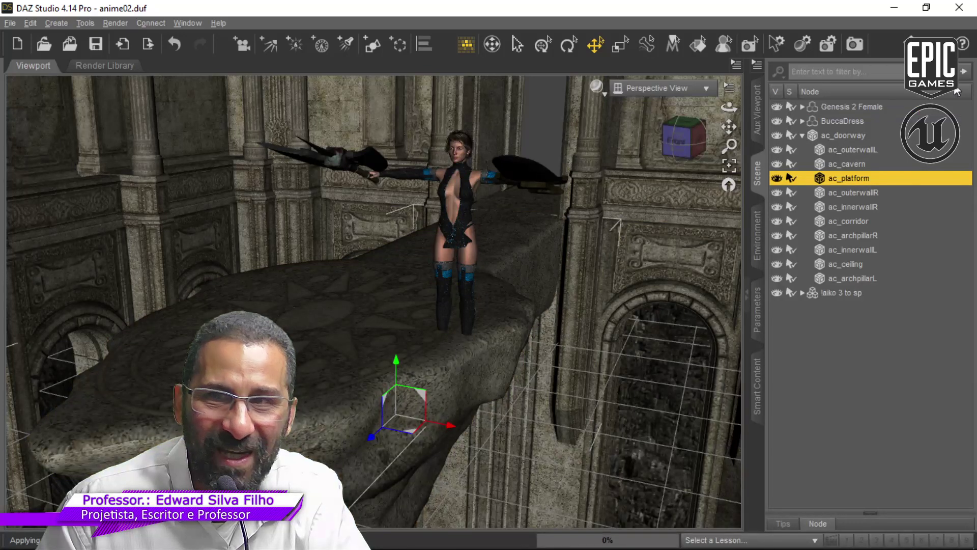
click(844, 113)
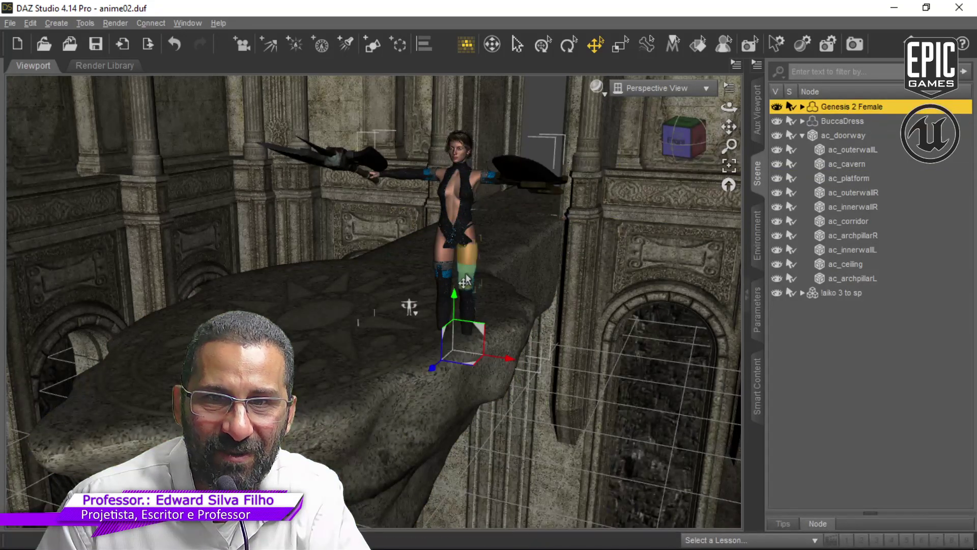
drag(448, 309, 446, 279)
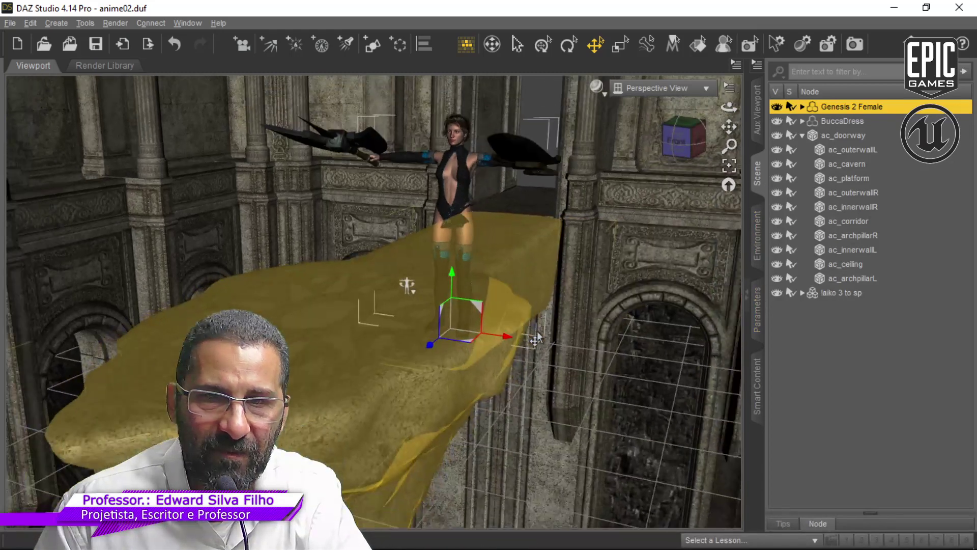
scroll(536, 331, down, 1)
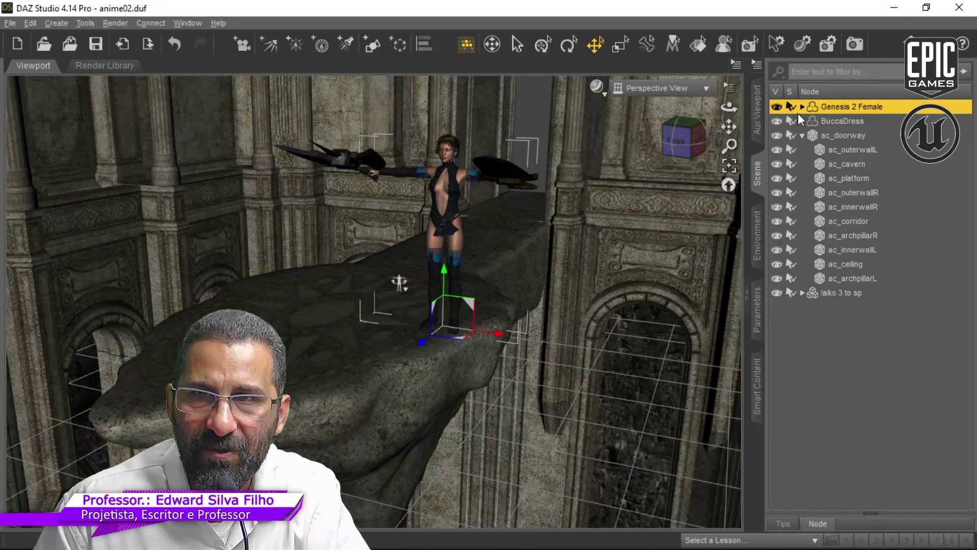
Step: Raise !aiko 3 to sp to platform height and move her onto the platform near Genesis 2 Female
click(831, 293)
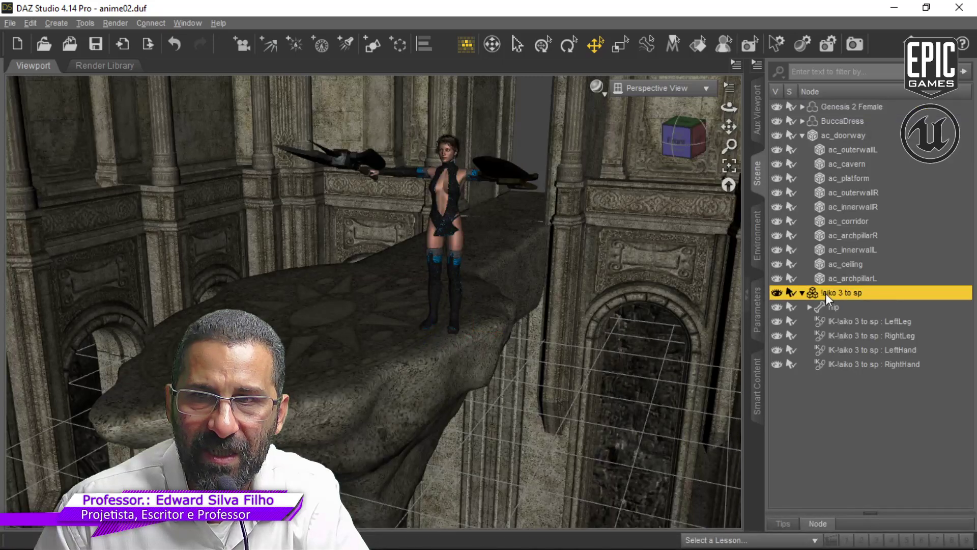
click(729, 169)
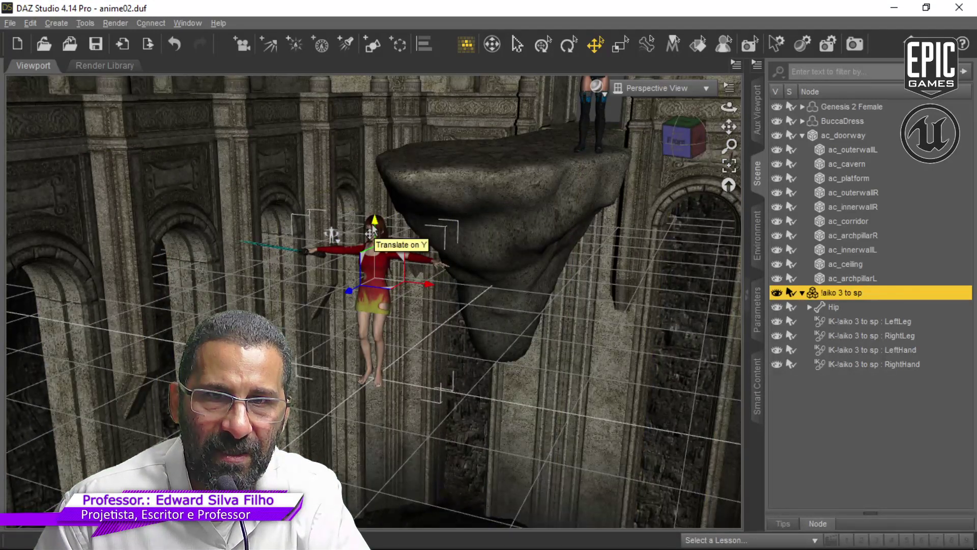
drag(370, 233, 391, 19)
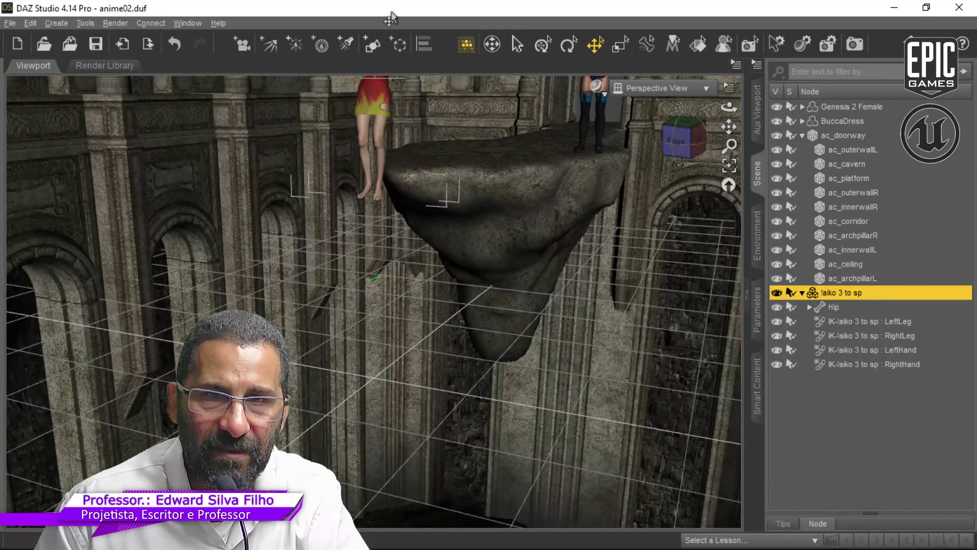
scroll(391, 121, down, 4)
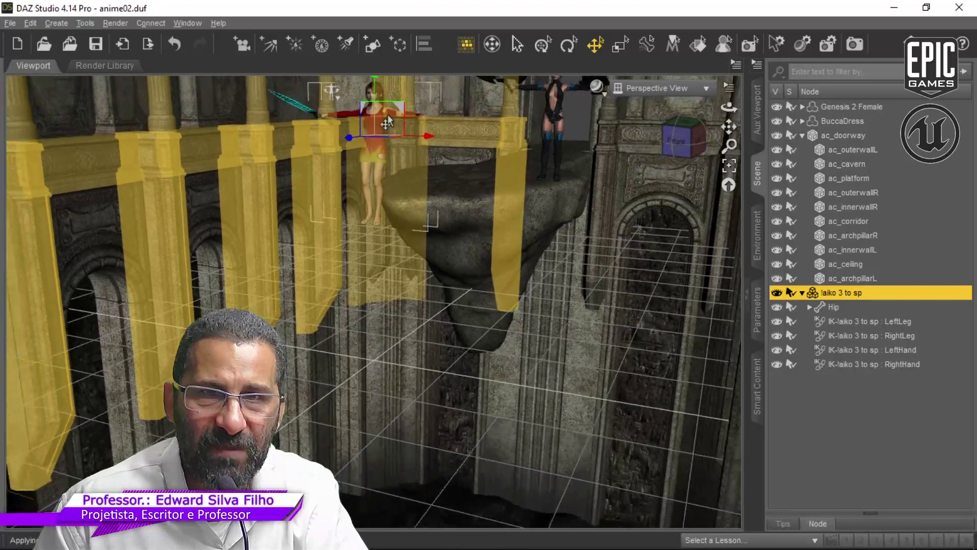
drag(387, 122, 451, 125)
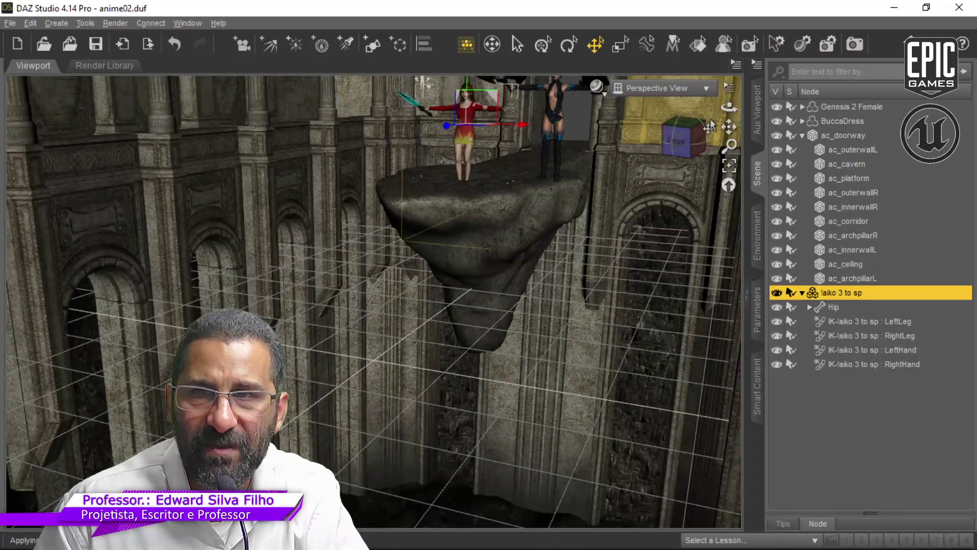
Step: From a steep front view, move !aiko 3 to sp back from the platform's central medallion and away from Genesis 2 Female
drag(729, 107, 738, 118)
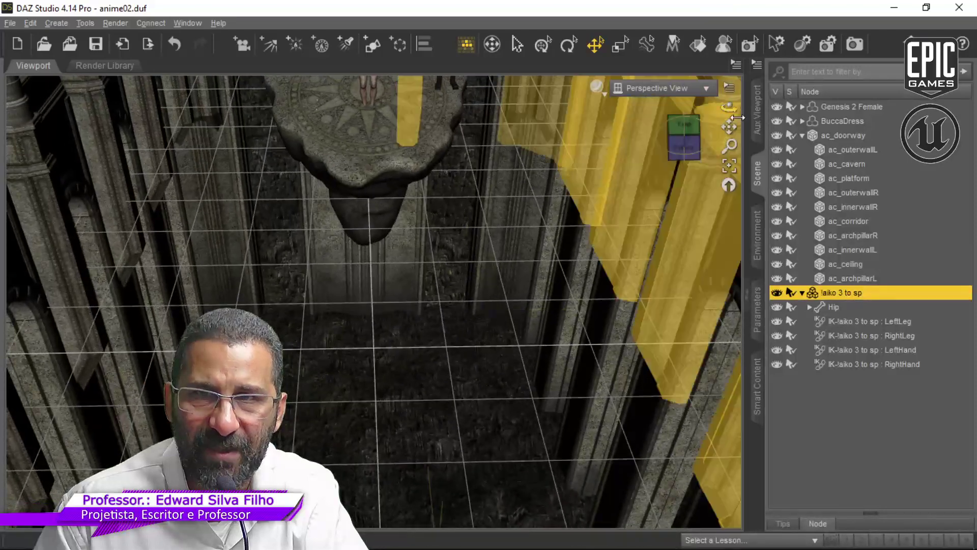
click(728, 165)
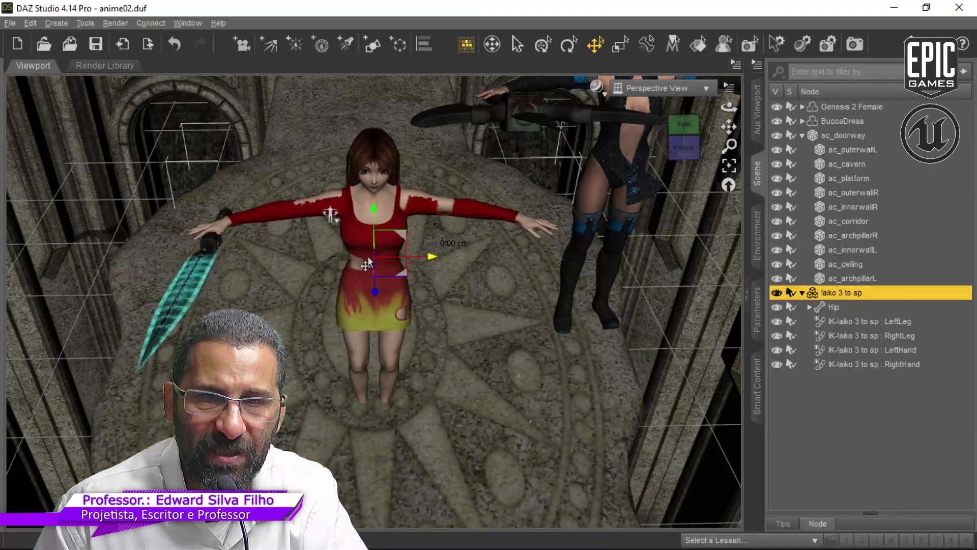
drag(366, 264, 236, 143)
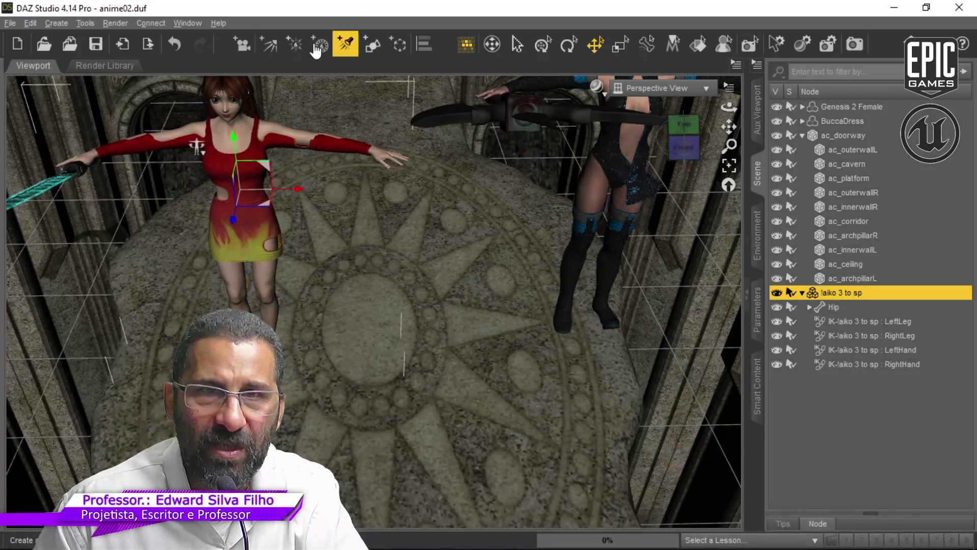
click(188, 23)
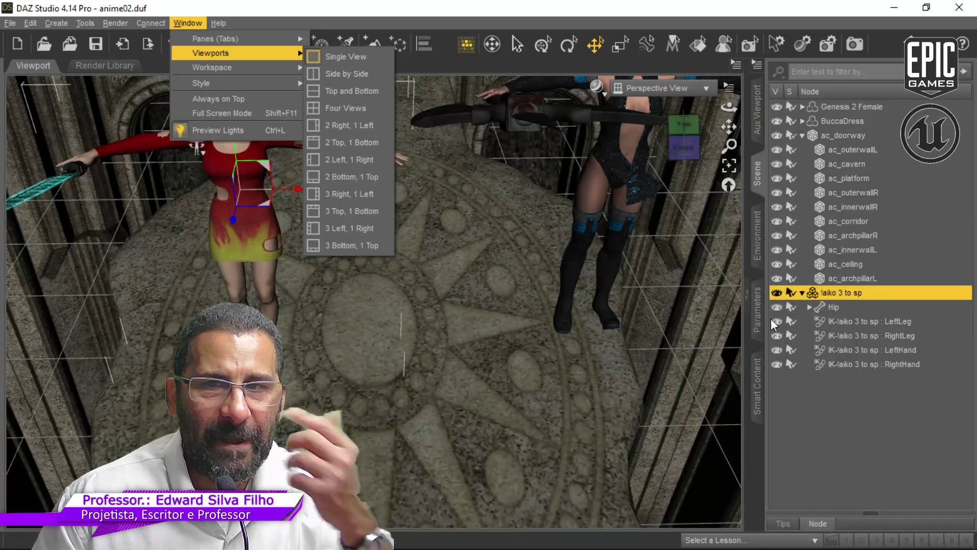
mouse_move(85, 23)
mouse_move(7, 22)
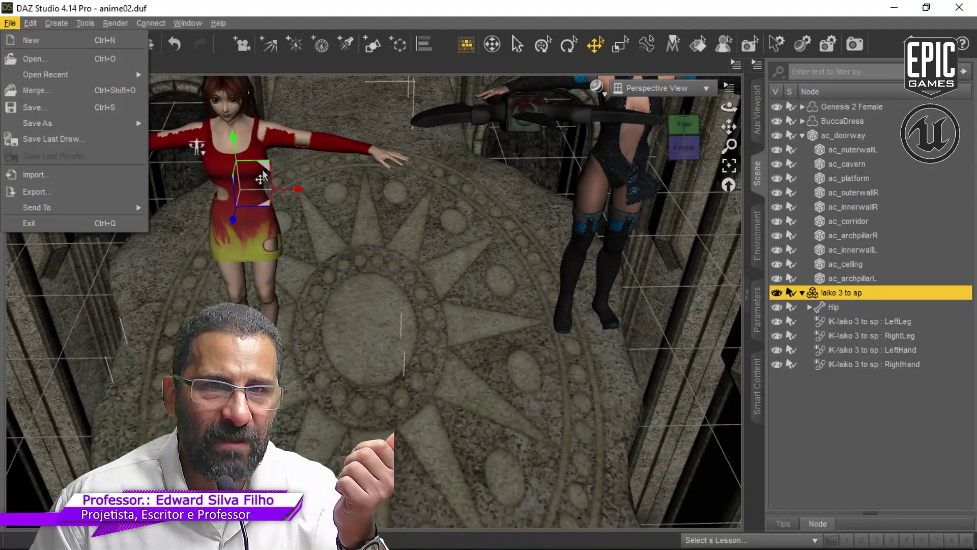
click(299, 198)
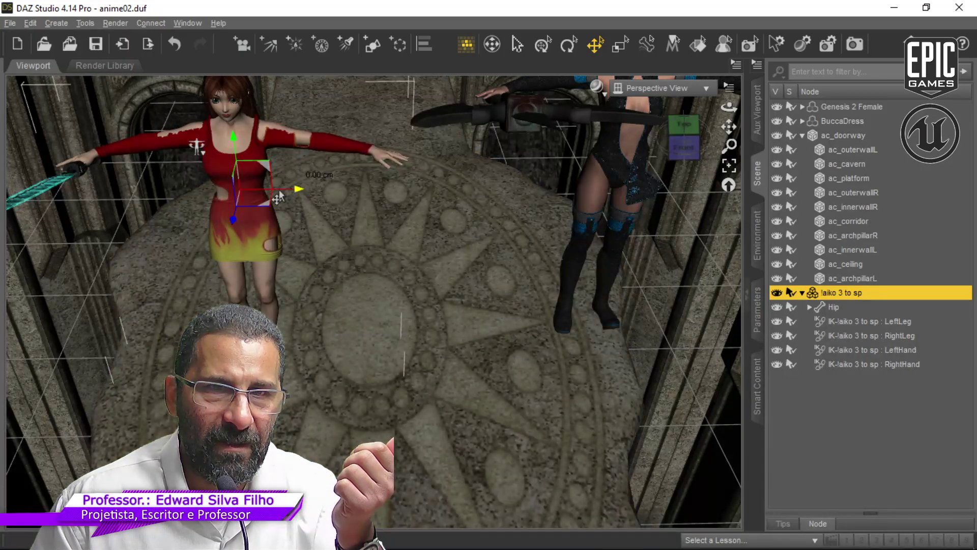
Step: Shift !aiko 3 to sp along X toward the platform's edge and Genesis 2 Female along X toward its centre
drag(278, 197, 184, 197)
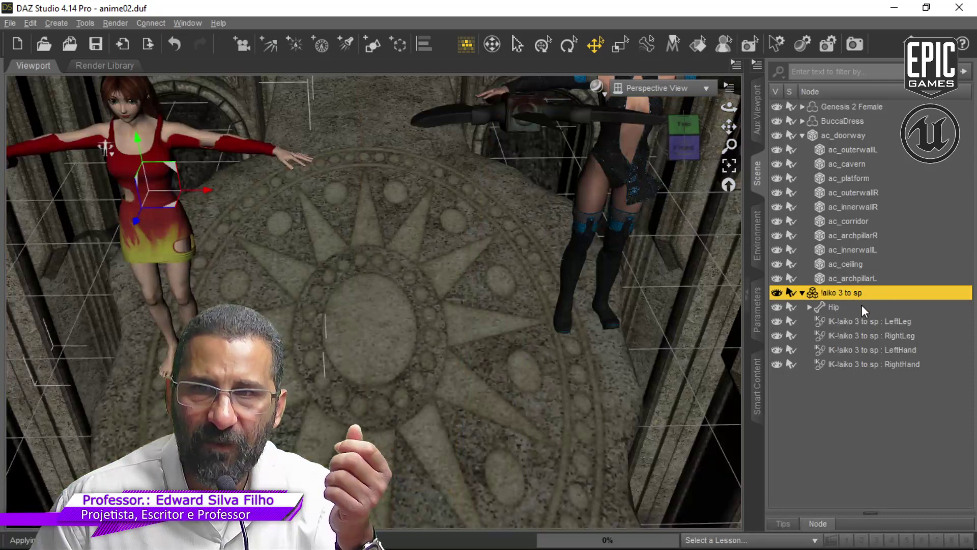
click(869, 108)
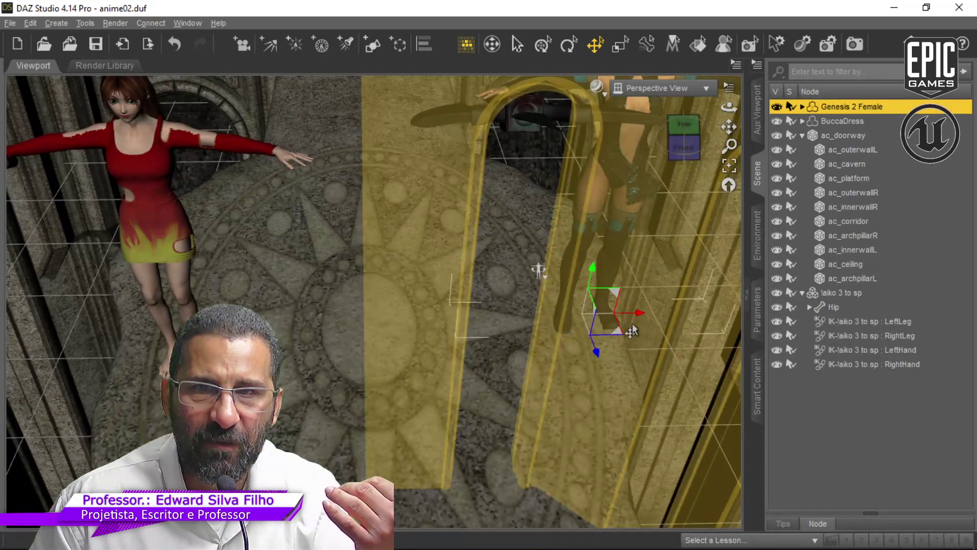
drag(639, 321, 573, 319)
drag(729, 107, 744, 75)
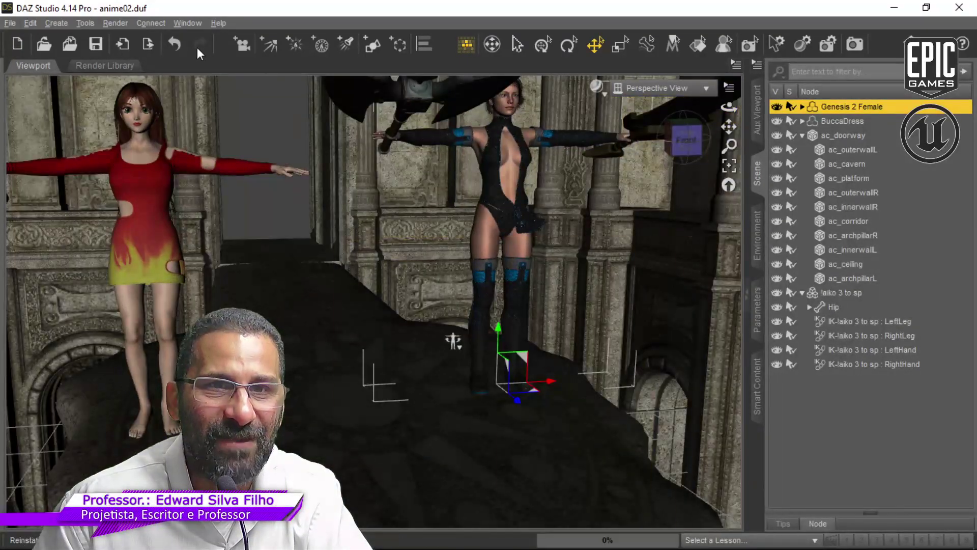
Step: Show the Poses category of the smart content that fits Genesis 2 Female
click(187, 23)
mouse_move(204, 38)
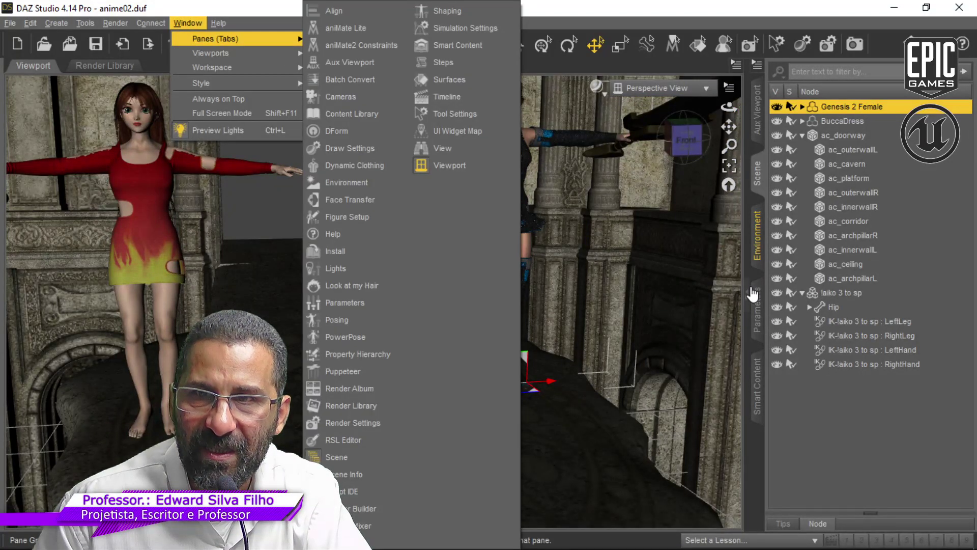
click(760, 368)
click(819, 217)
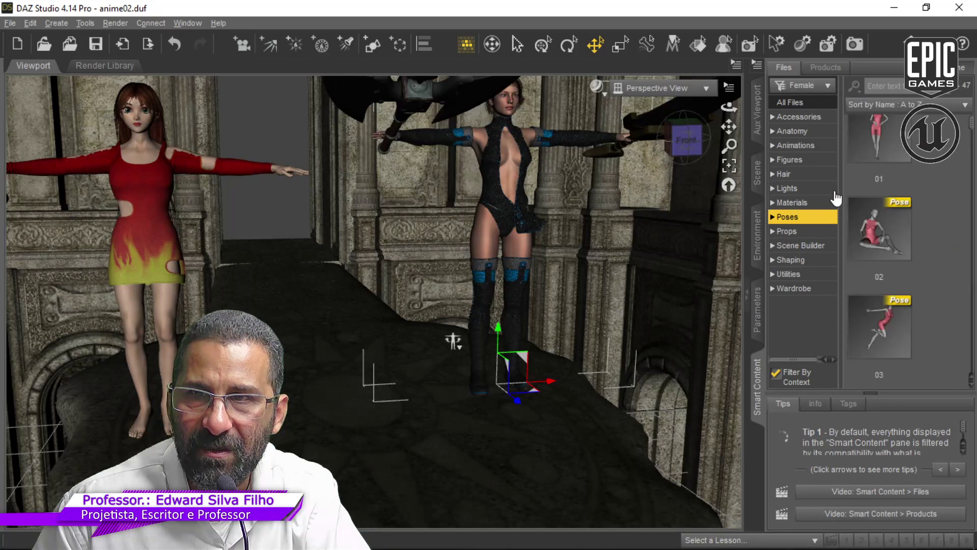
Step: Browse the available female poses and apply pose 04 to Genesis 2 Female
scroll(901, 211, down, 5)
scroll(898, 229, down, 5)
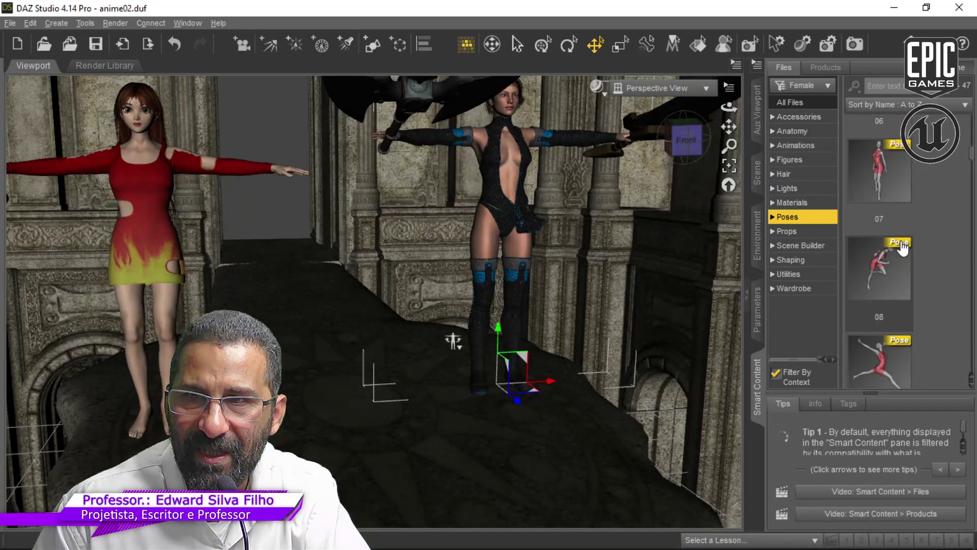
scroll(893, 251, down, 9)
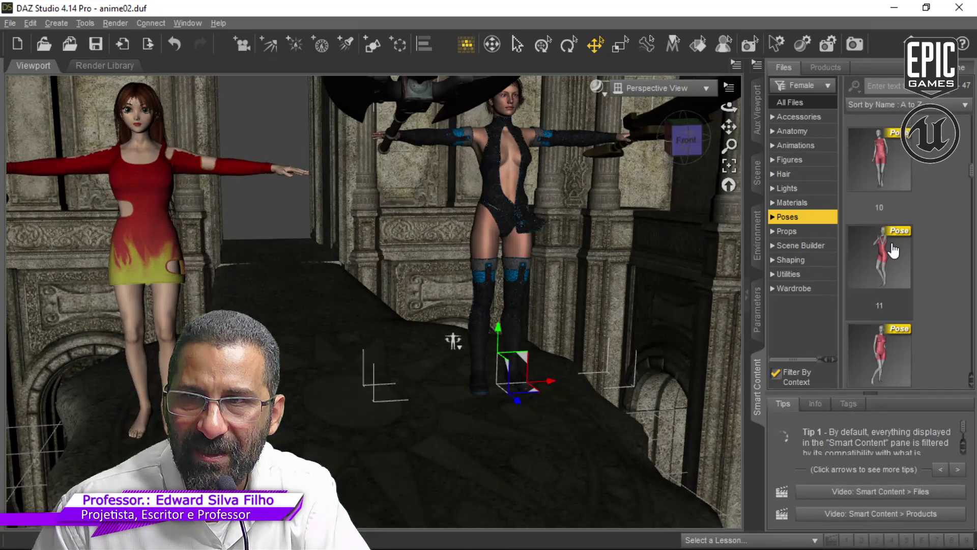
scroll(894, 248, down, 10)
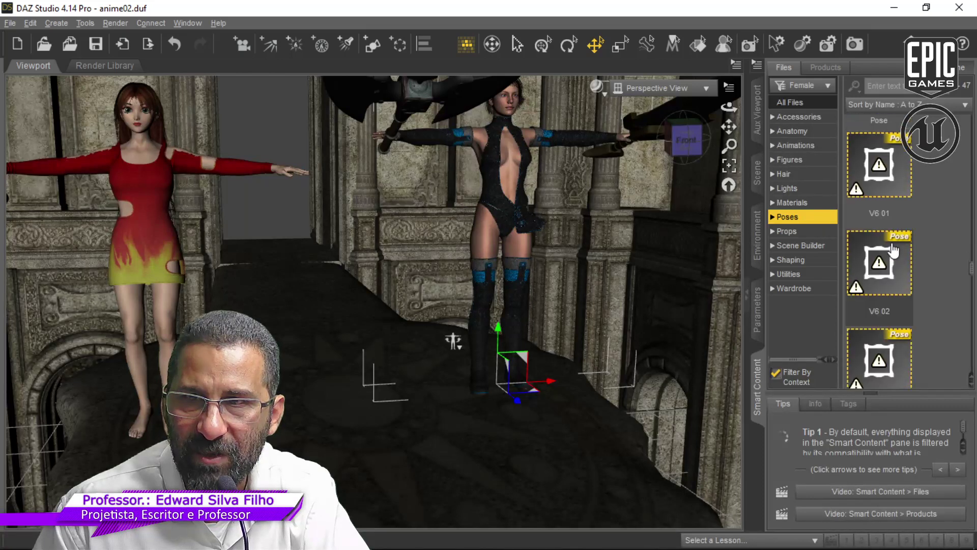
scroll(894, 248, up, 15)
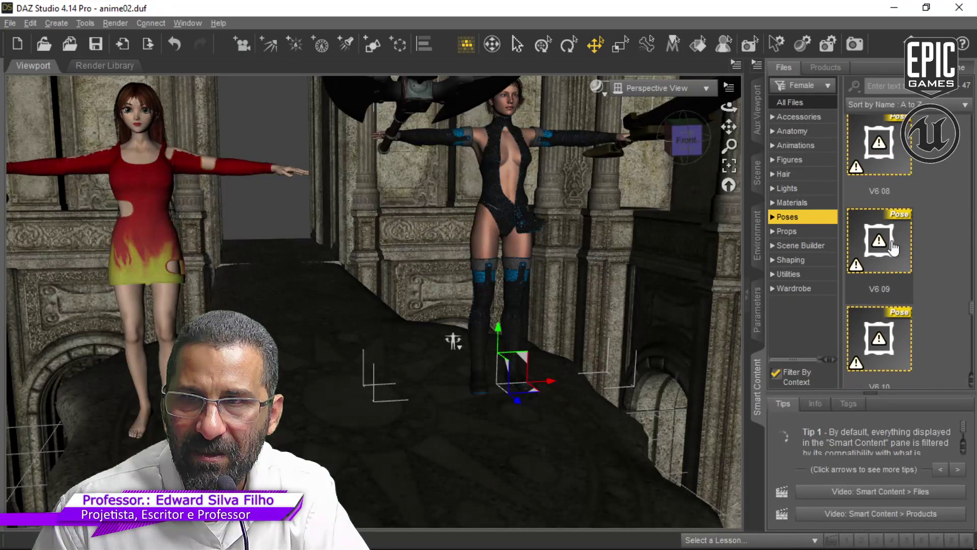
scroll(895, 246, down, 3)
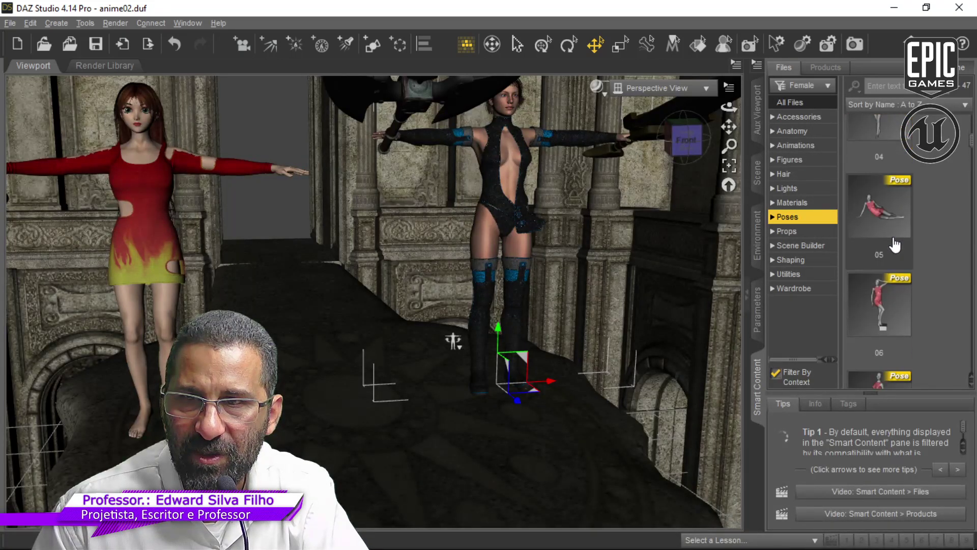
scroll(895, 249, up, 3)
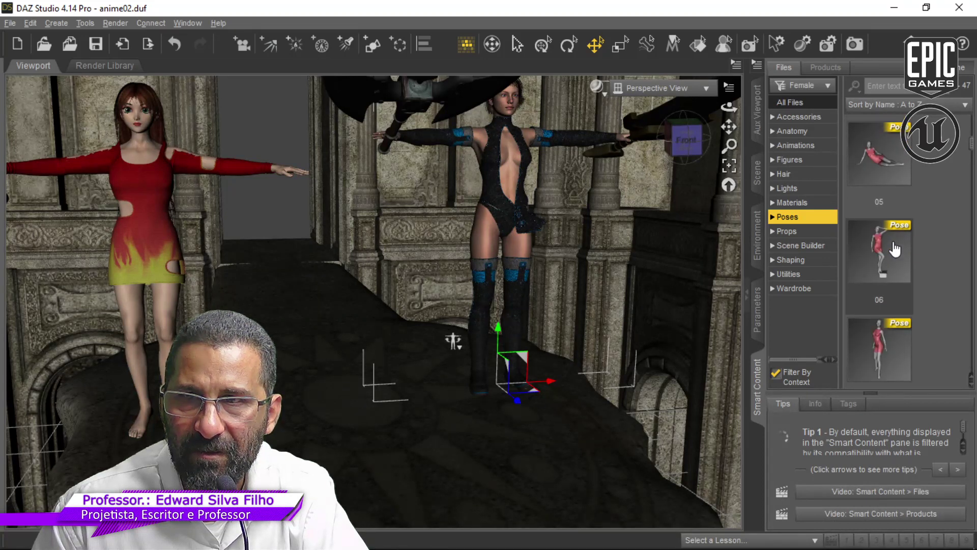
double_click(895, 243)
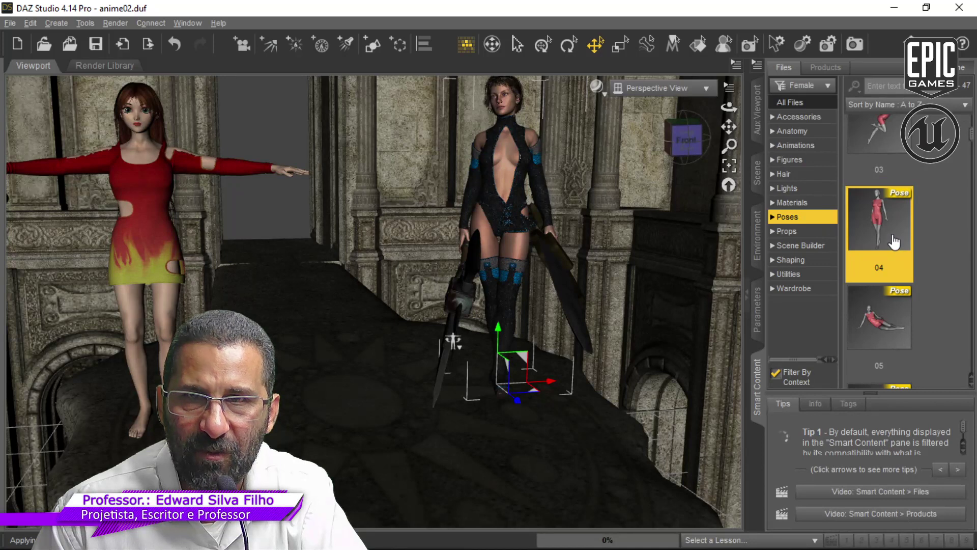
Step: Apply pose 15 to Genesis 2 Female and rotate her about the vertical axis to face the character in the red dress
scroll(895, 242, up, 2)
scroll(895, 243, down, 8)
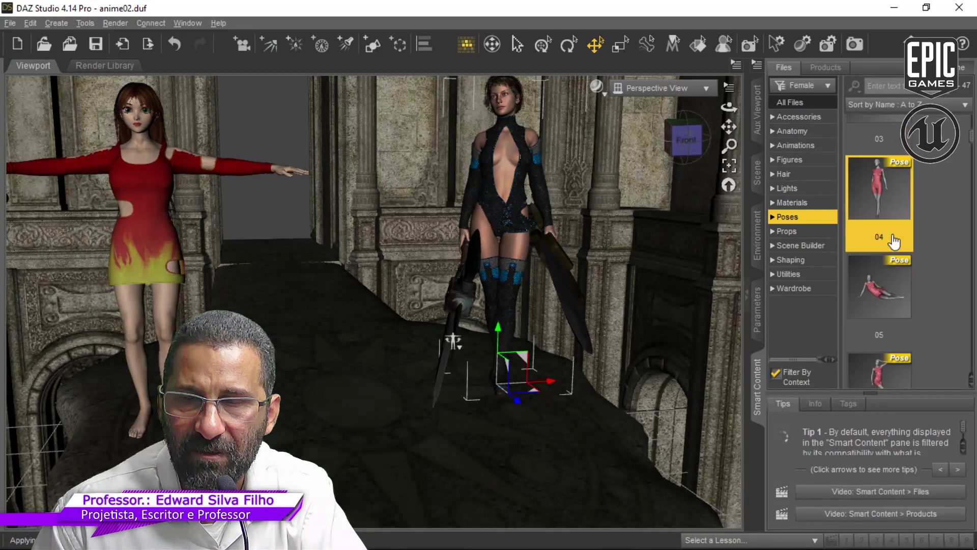
scroll(894, 253, down, 6)
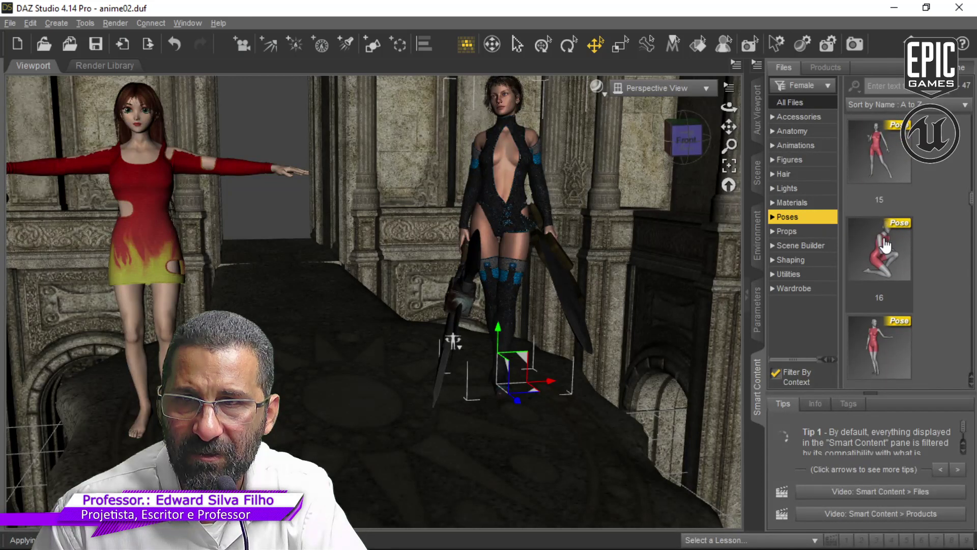
double_click(885, 183)
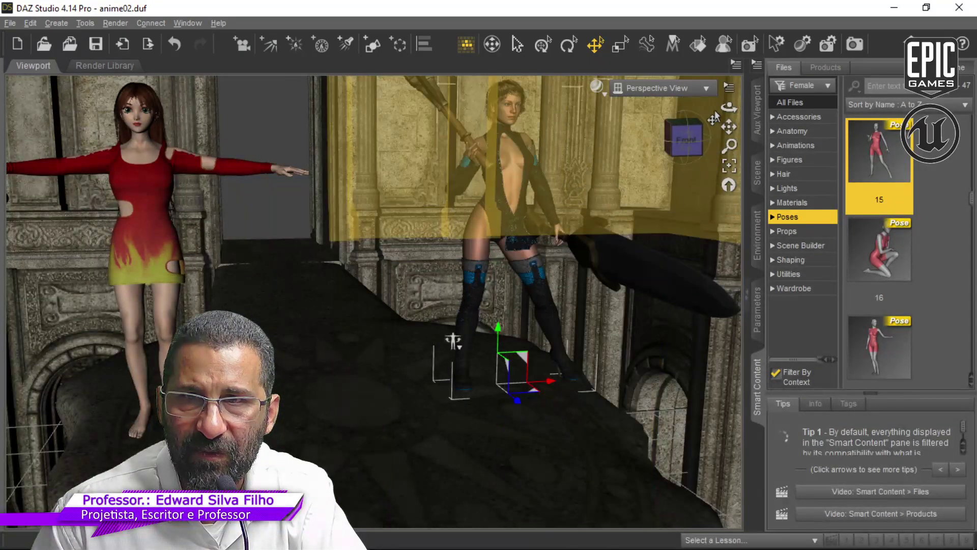
click(568, 45)
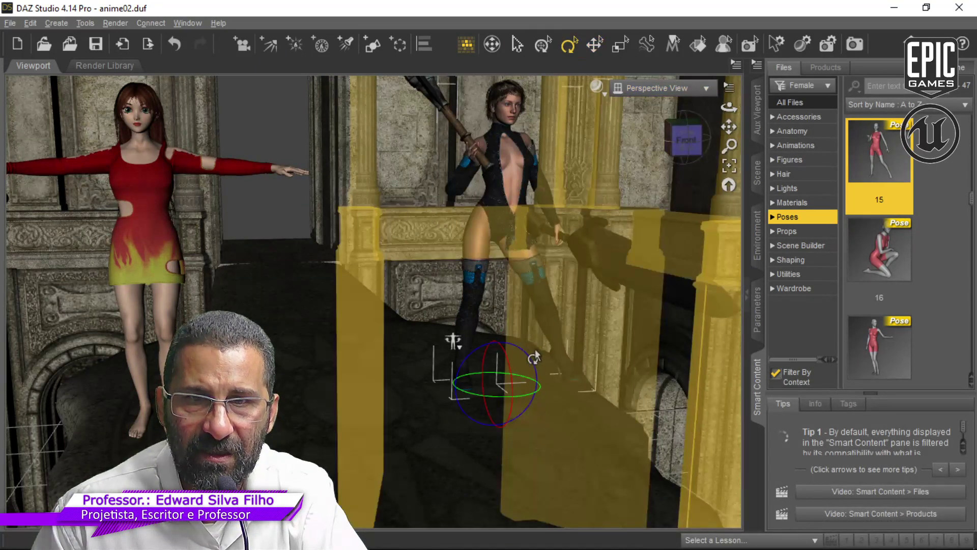
drag(527, 403, 488, 417)
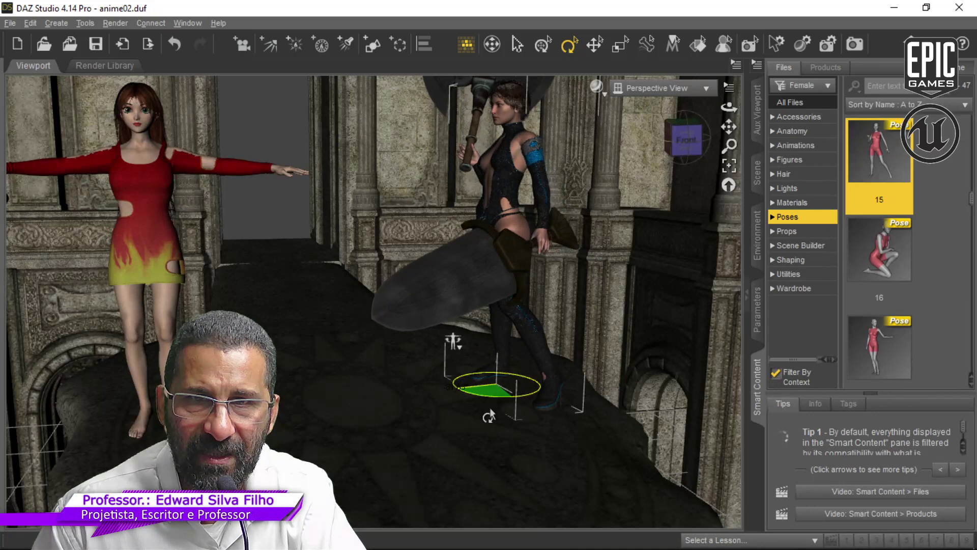
Step: Check which character the Genesis 2 Female node stands for by hiding it and showing it again
click(161, 294)
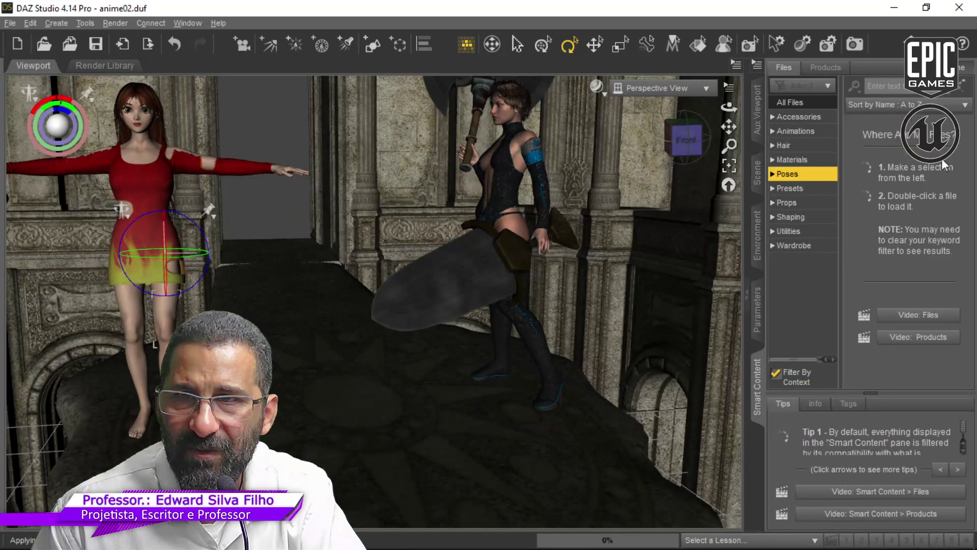
click(757, 173)
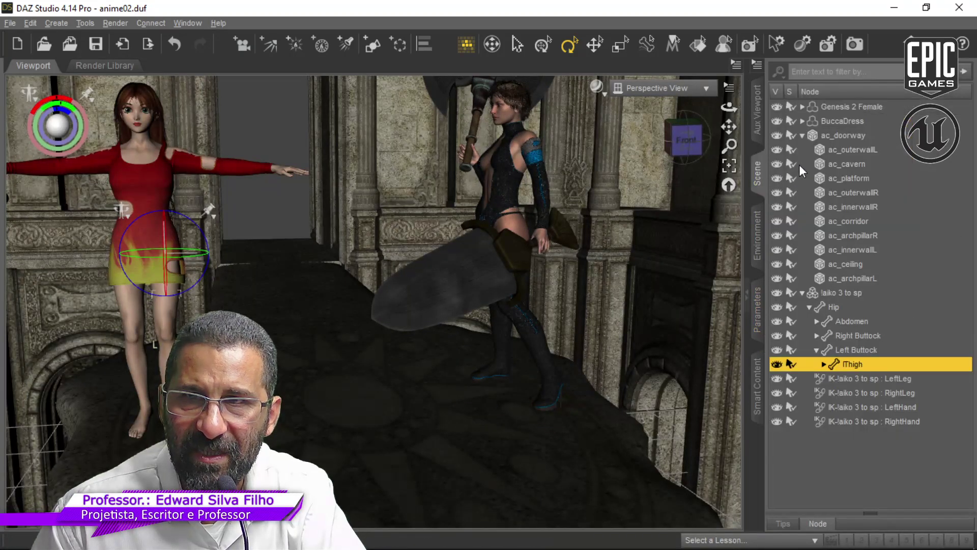
click(827, 122)
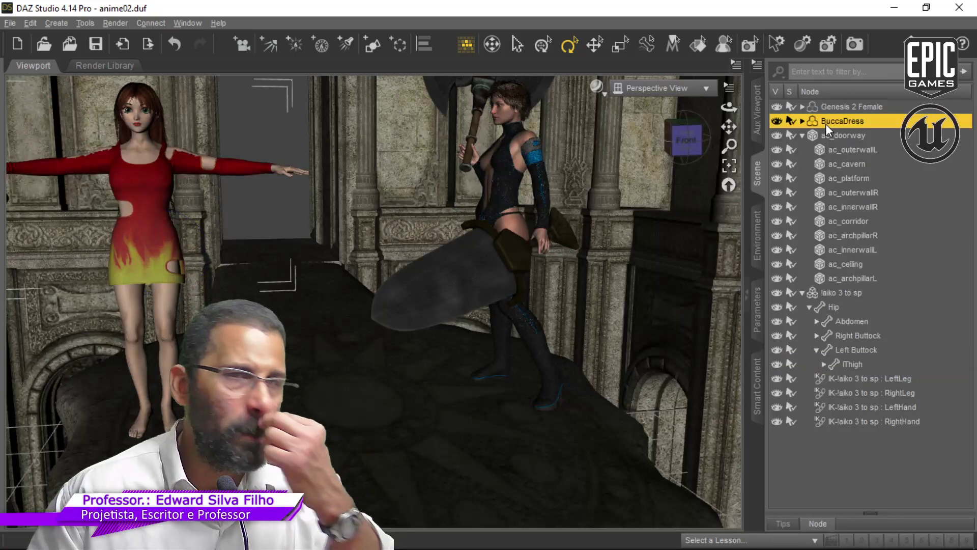
click(891, 107)
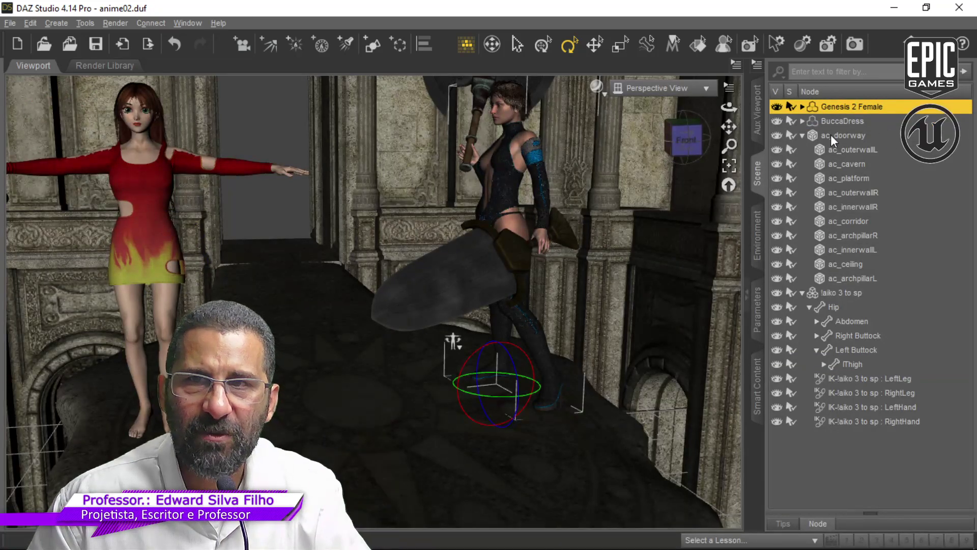
click(777, 106)
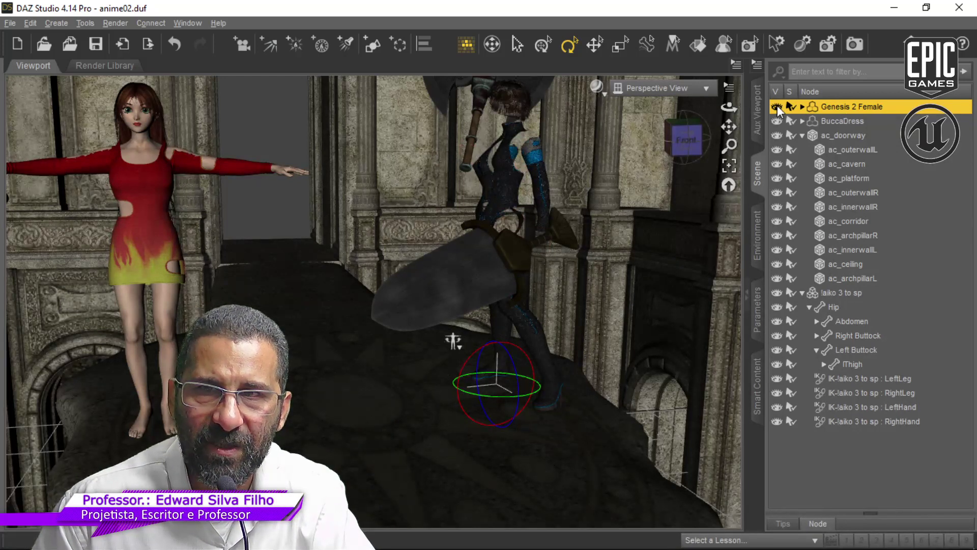
click(777, 107)
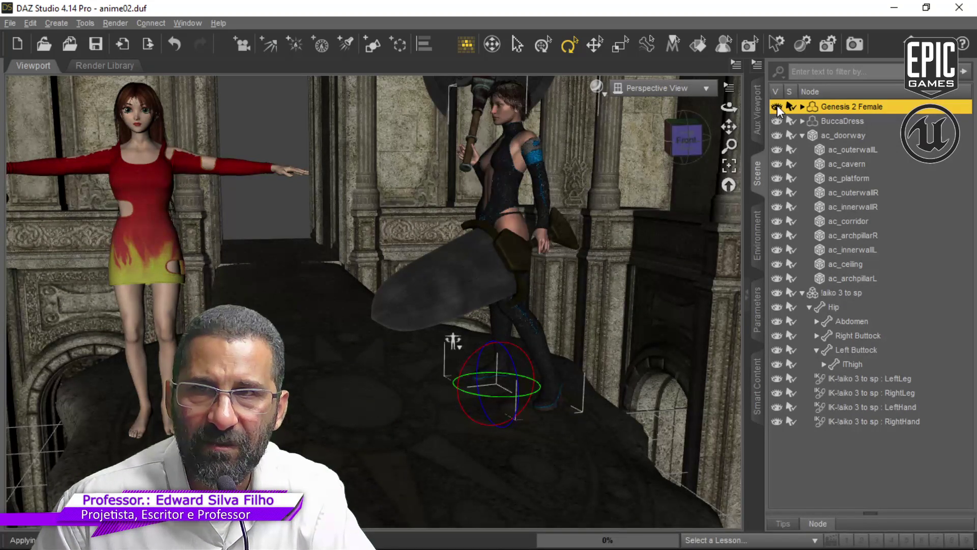
Step: Collapse the ac_doorway group and rotate !aiko 3 to sp about the vertical axis to face Genesis 2 Female
click(802, 135)
click(846, 150)
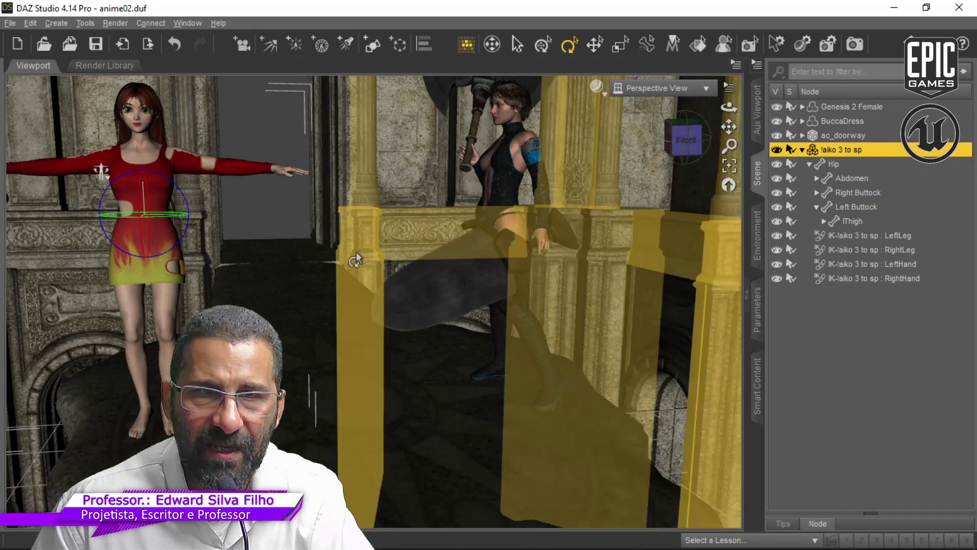
drag(119, 226, 152, 254)
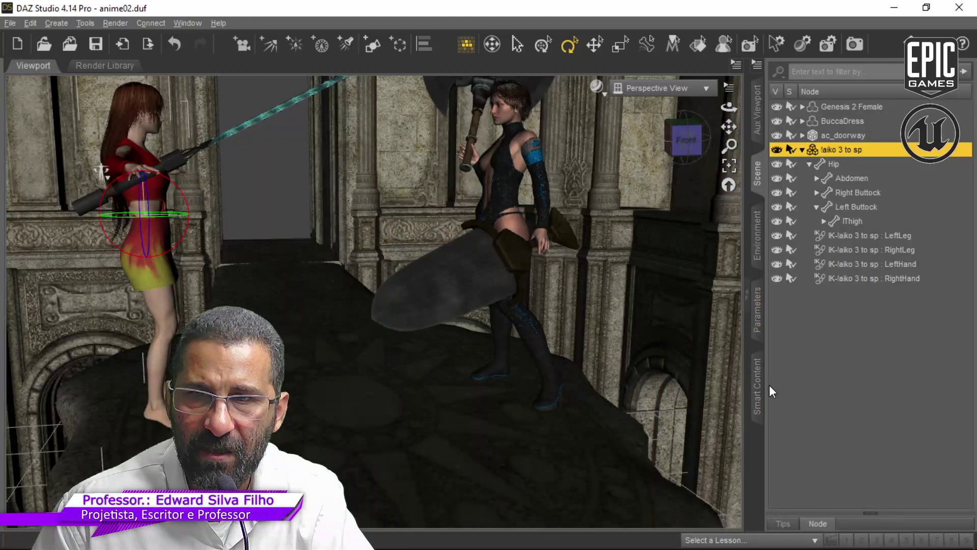
Step: Open the Content Library as a floating pane, move it aside and enlarge it so its categories are readable
click(758, 387)
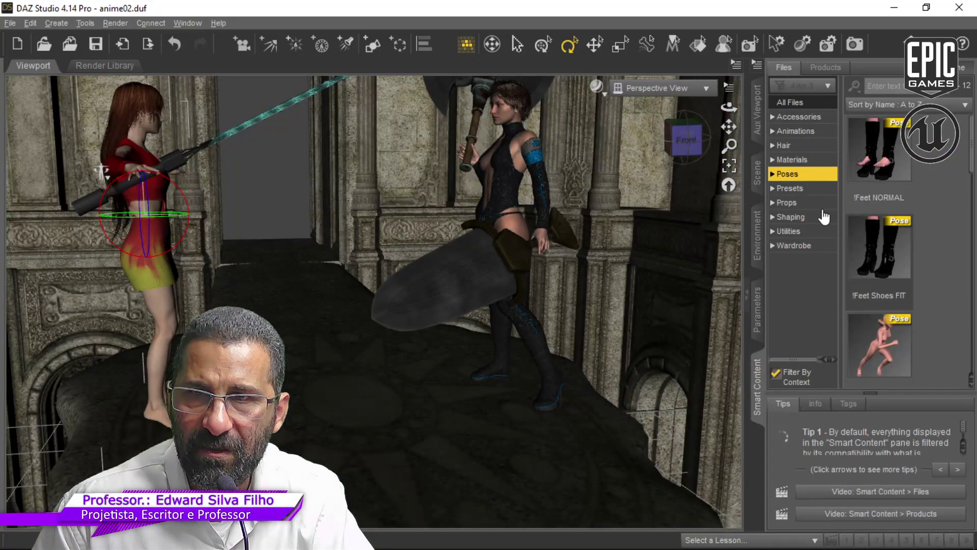
click(187, 23)
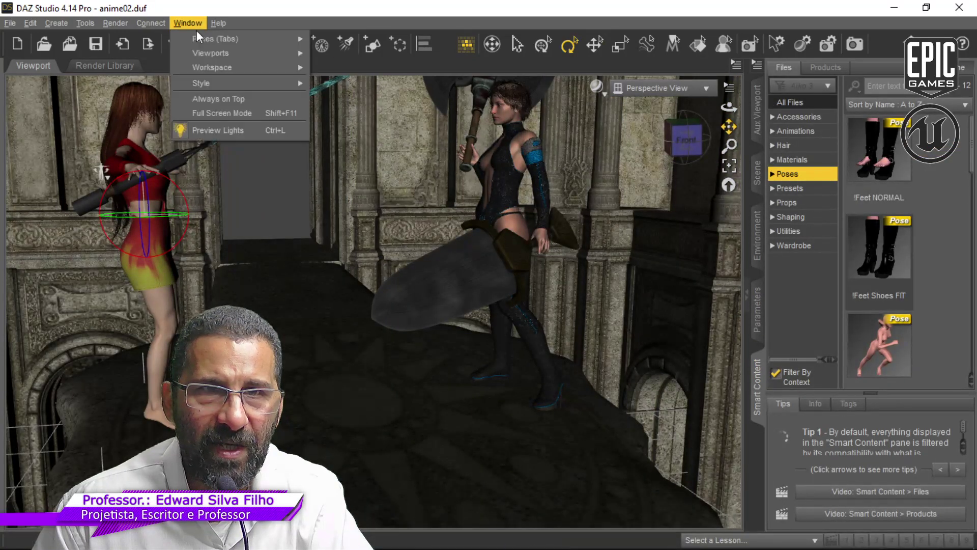
mouse_move(208, 44)
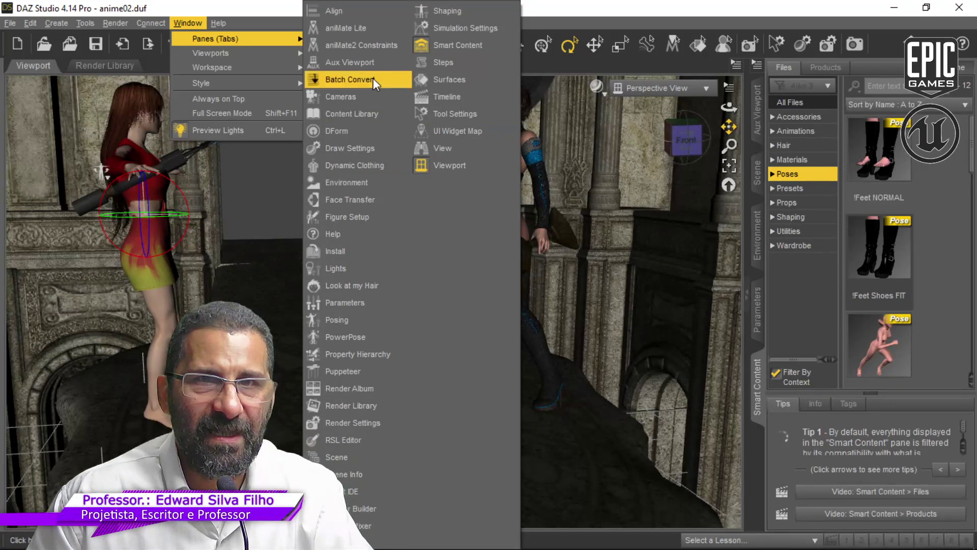
click(387, 109)
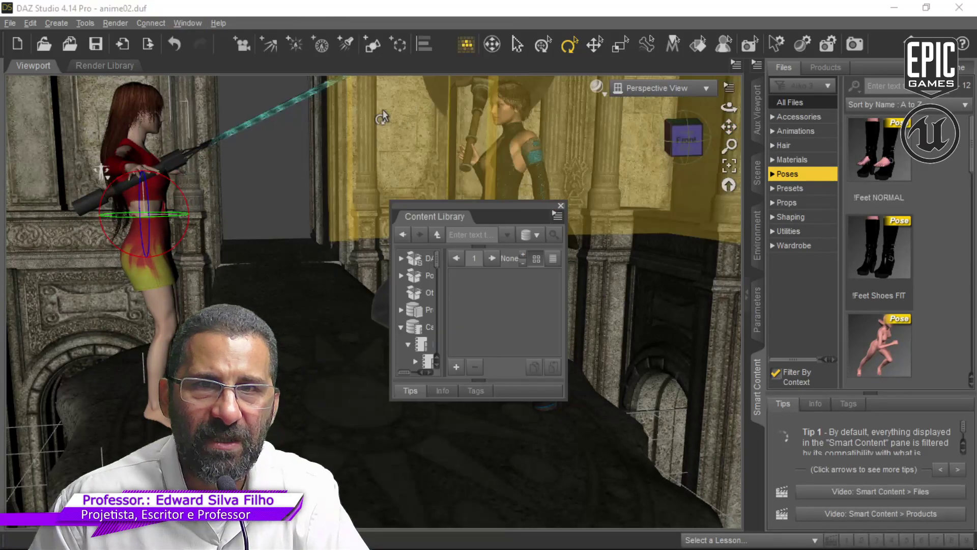
drag(481, 207, 603, 91)
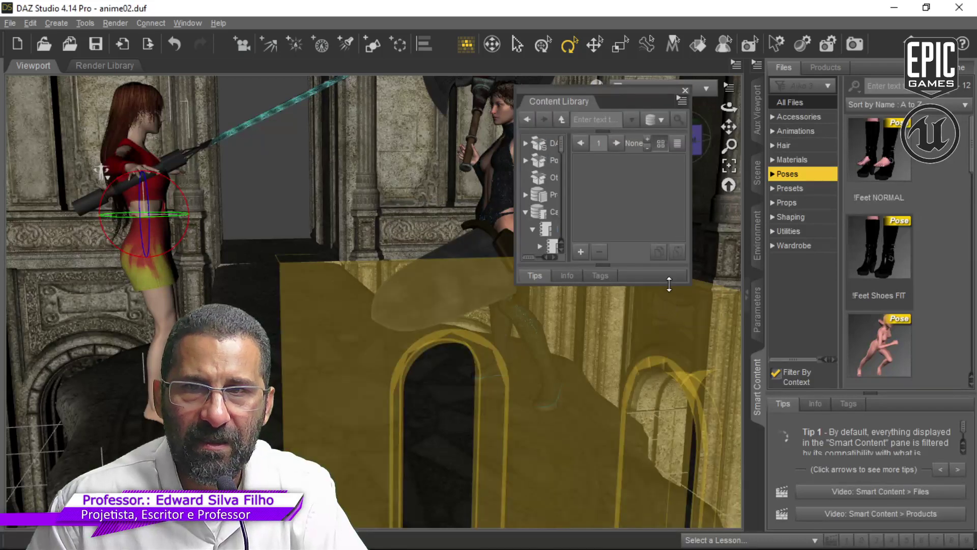
drag(687, 284, 892, 529)
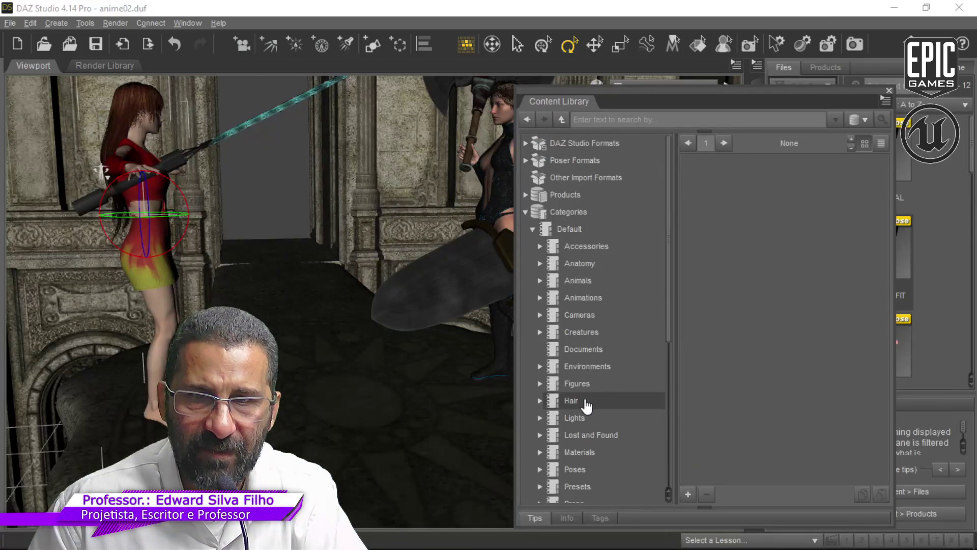
Step: List the Full Body poses found under Poses, By Region in the Content Library's default categories
scroll(584, 402, down, 3)
click(608, 324)
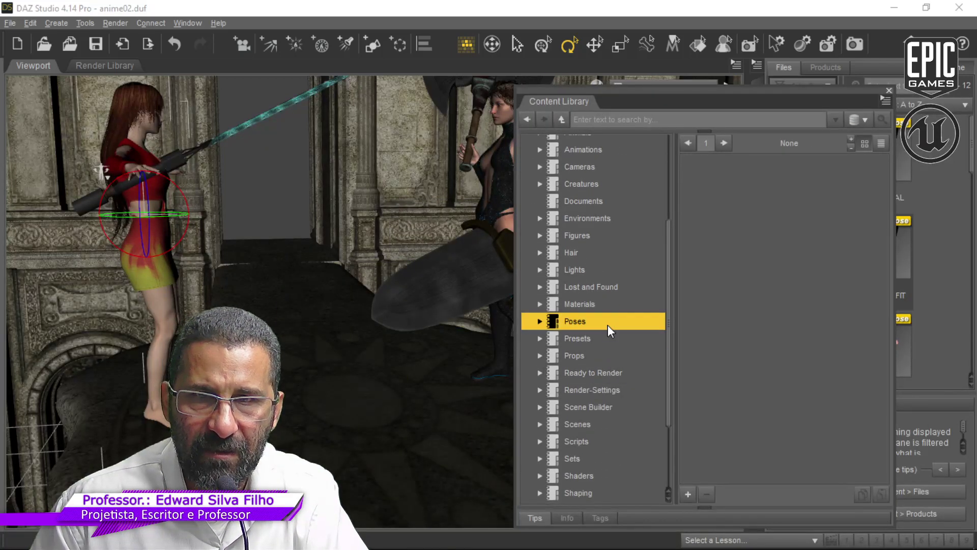
click(540, 321)
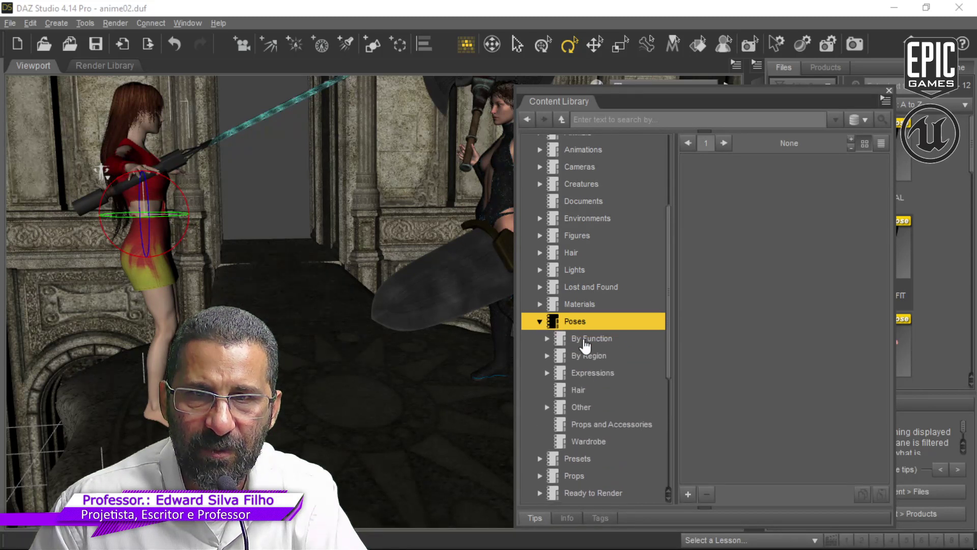
click(625, 376)
click(546, 373)
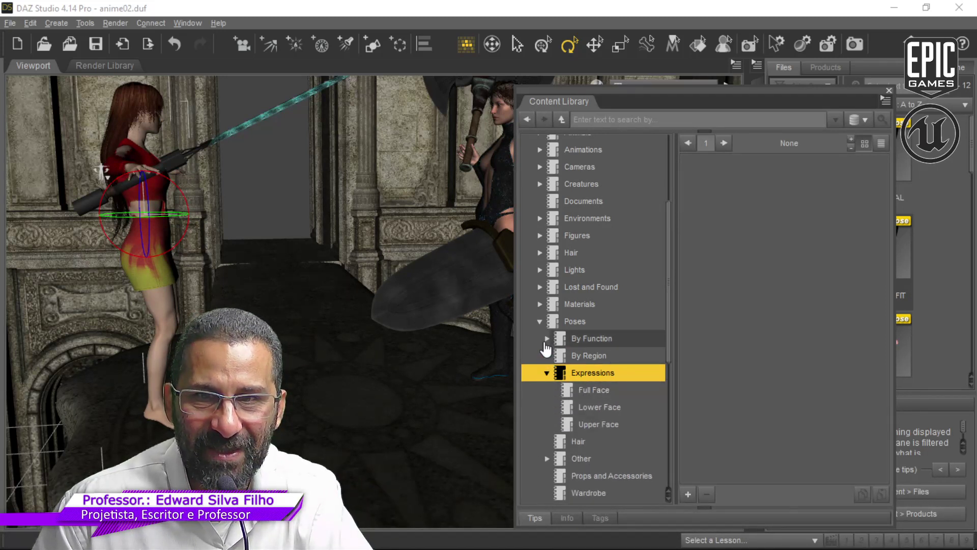
click(546, 356)
click(592, 372)
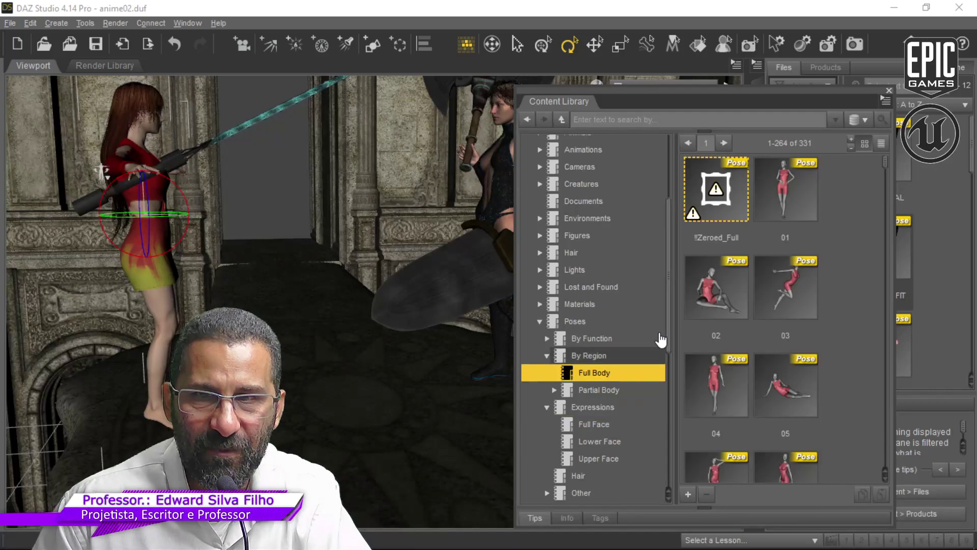
Step: Apply the A3 Weapon Swing full-body pose to !aiko 3 to sp
scroll(753, 296, down, 15)
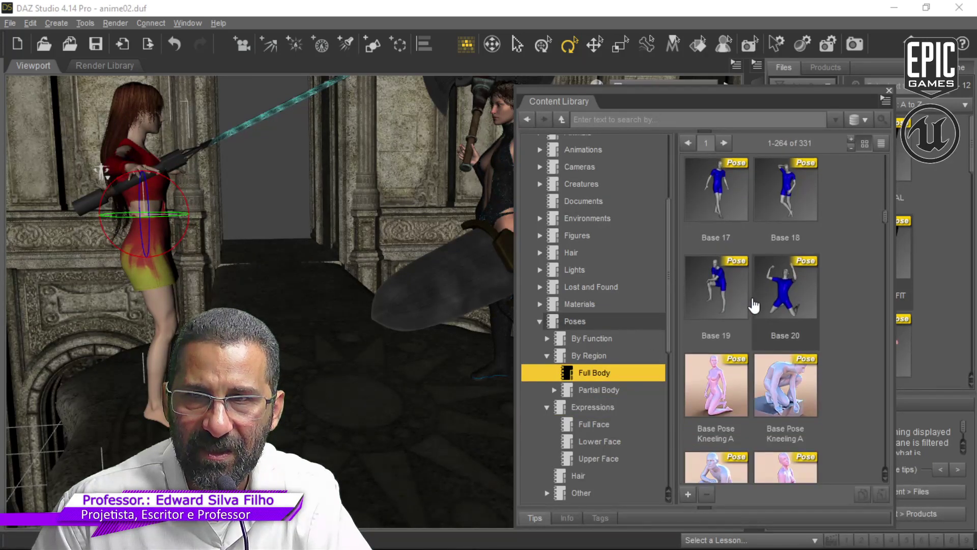
scroll(754, 304, up, 5)
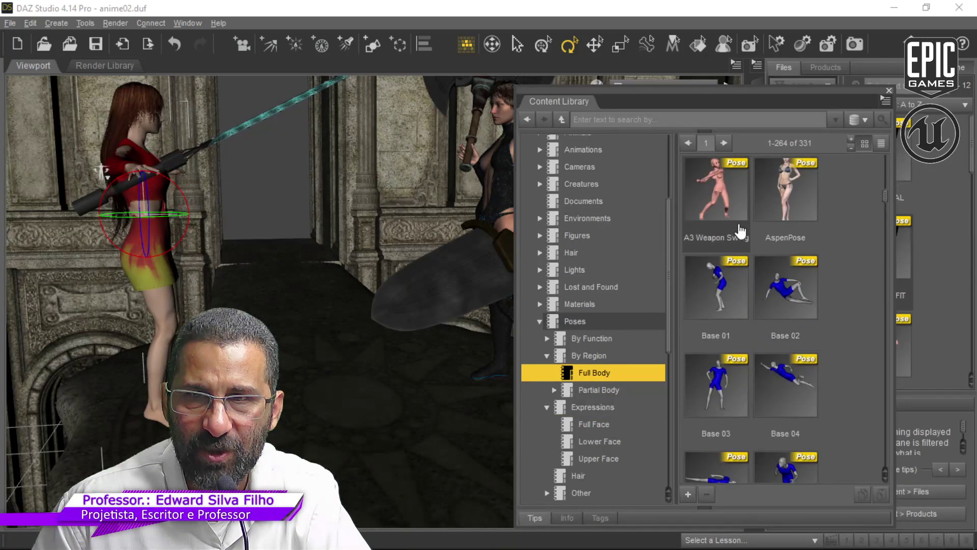
click(740, 230)
double_click(741, 230)
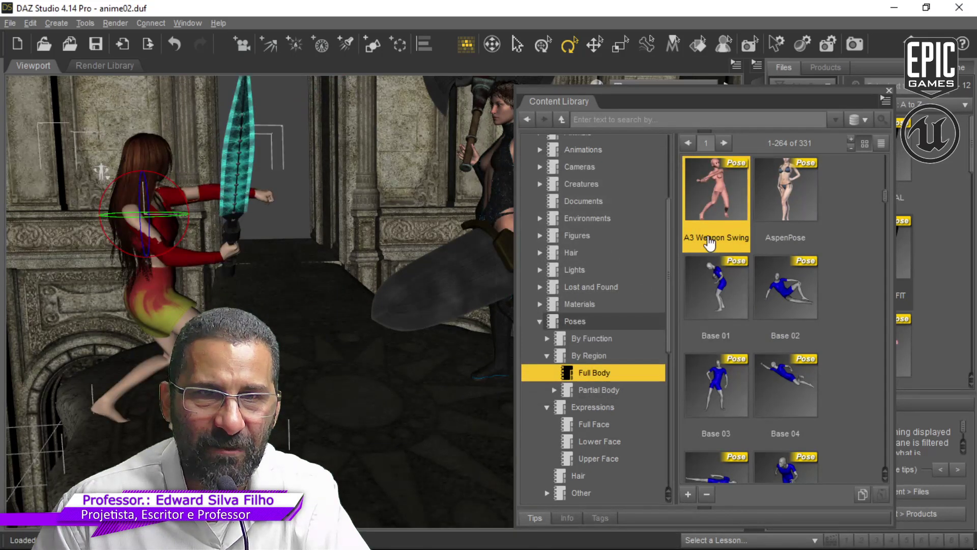
Step: Close the Content Library and rotate !aiko 3 to sp about the vertical axis so the chest faces the camera
click(889, 92)
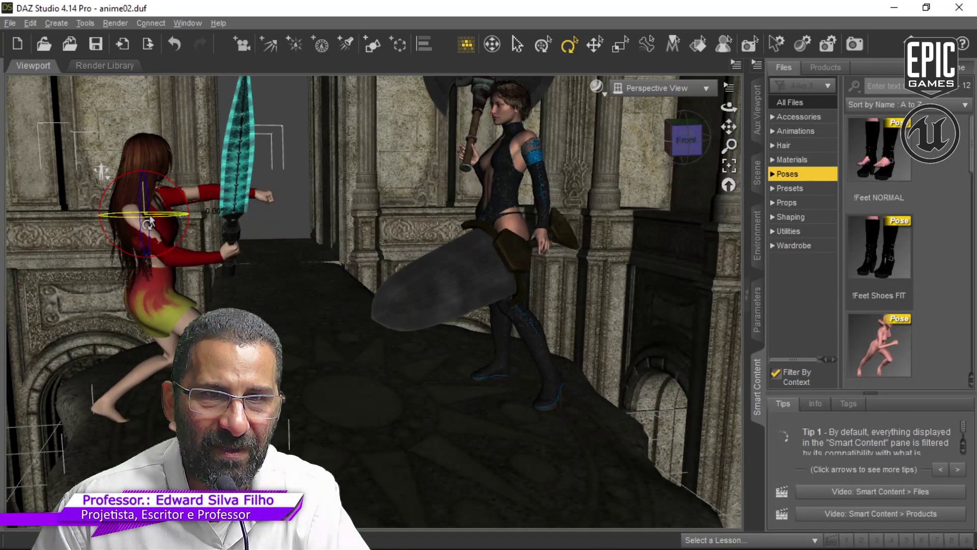
drag(149, 223, 200, 230)
Step: Open the Timeline pane to examine the frame range and the track of !aiko 3 to sp, and close it again
click(206, 26)
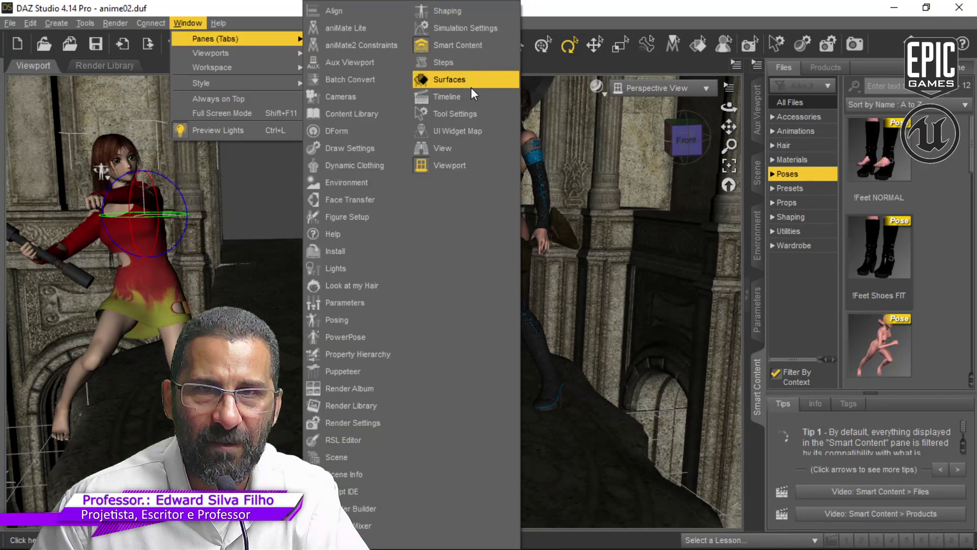
click(471, 97)
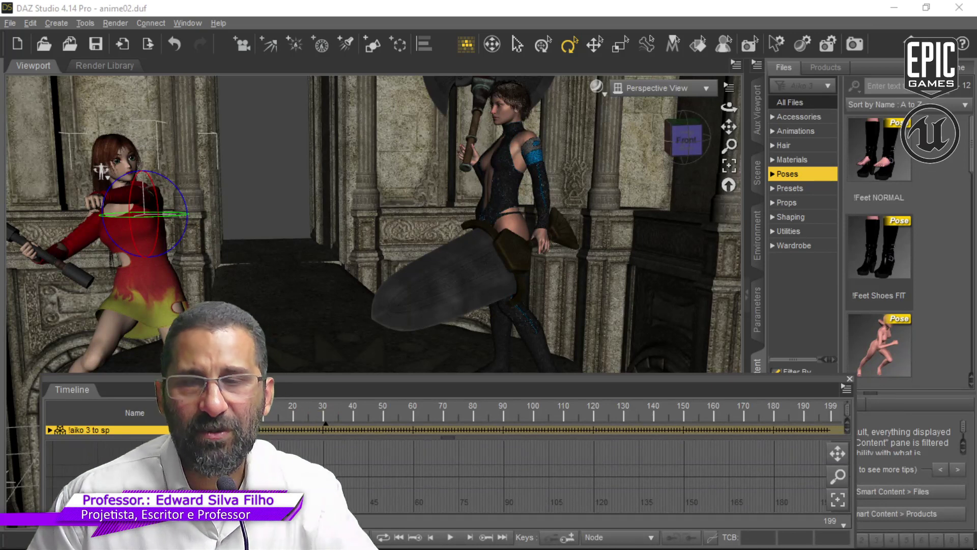
click(849, 379)
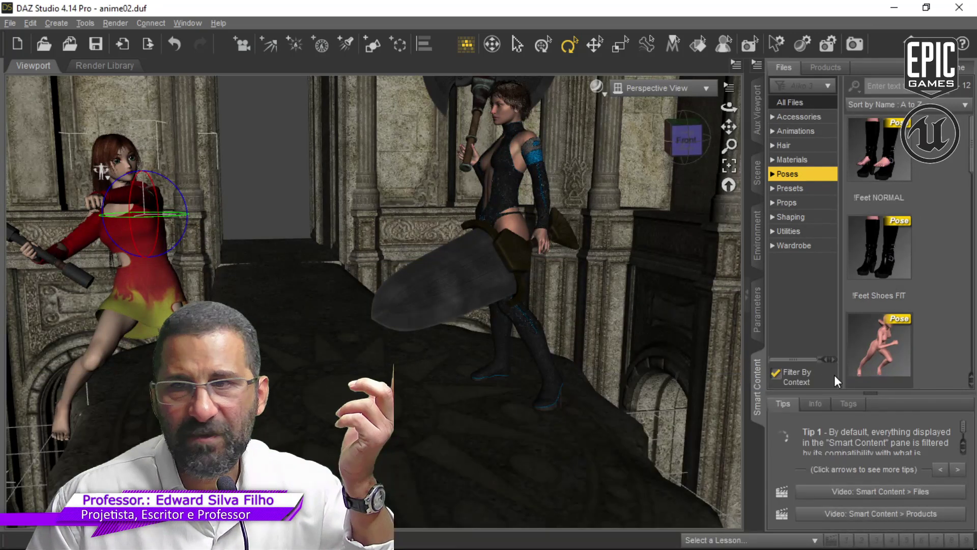
click(100, 54)
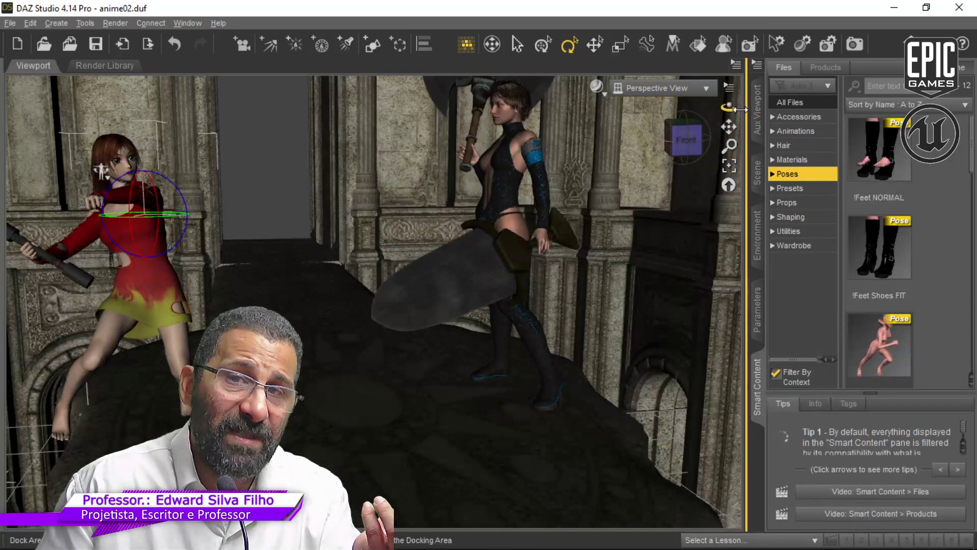
drag(729, 107, 736, 194)
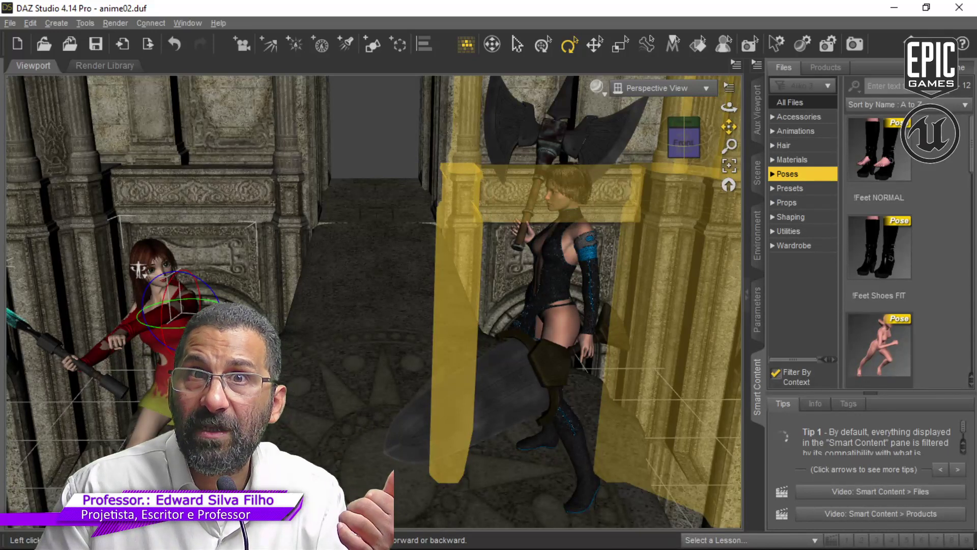